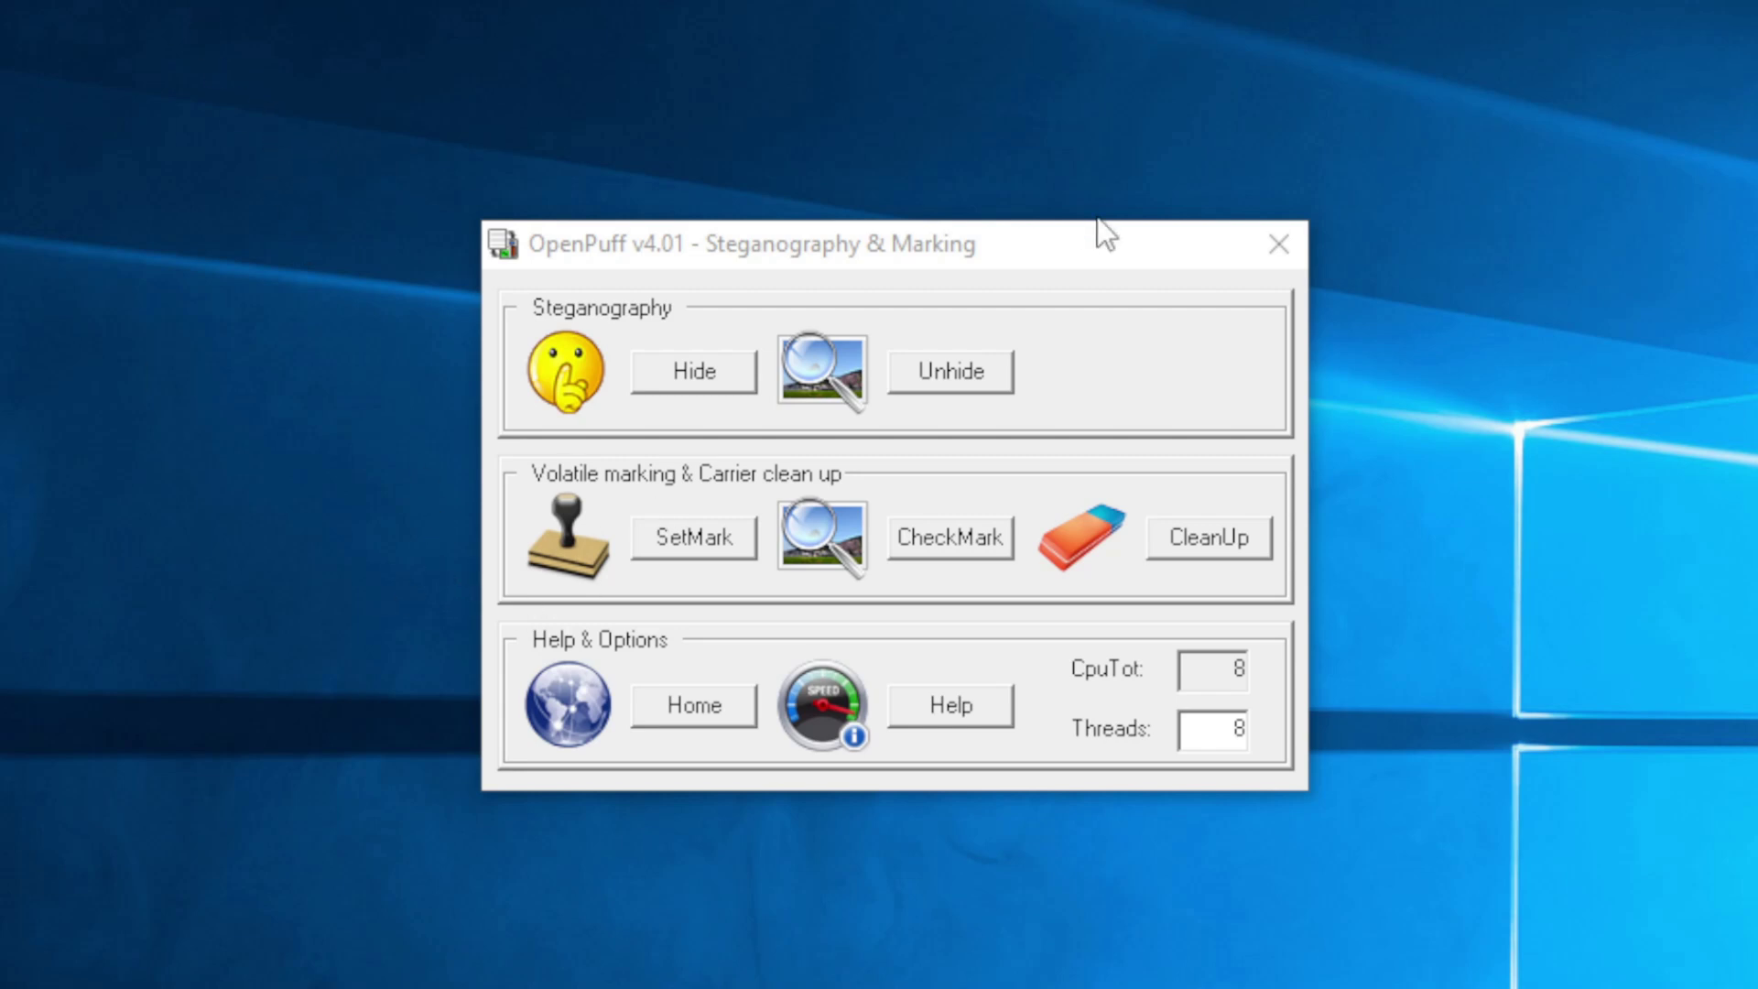
- Start hiding data and disable the additional passwords (B) and (C), confirming both choices
click(698, 372)
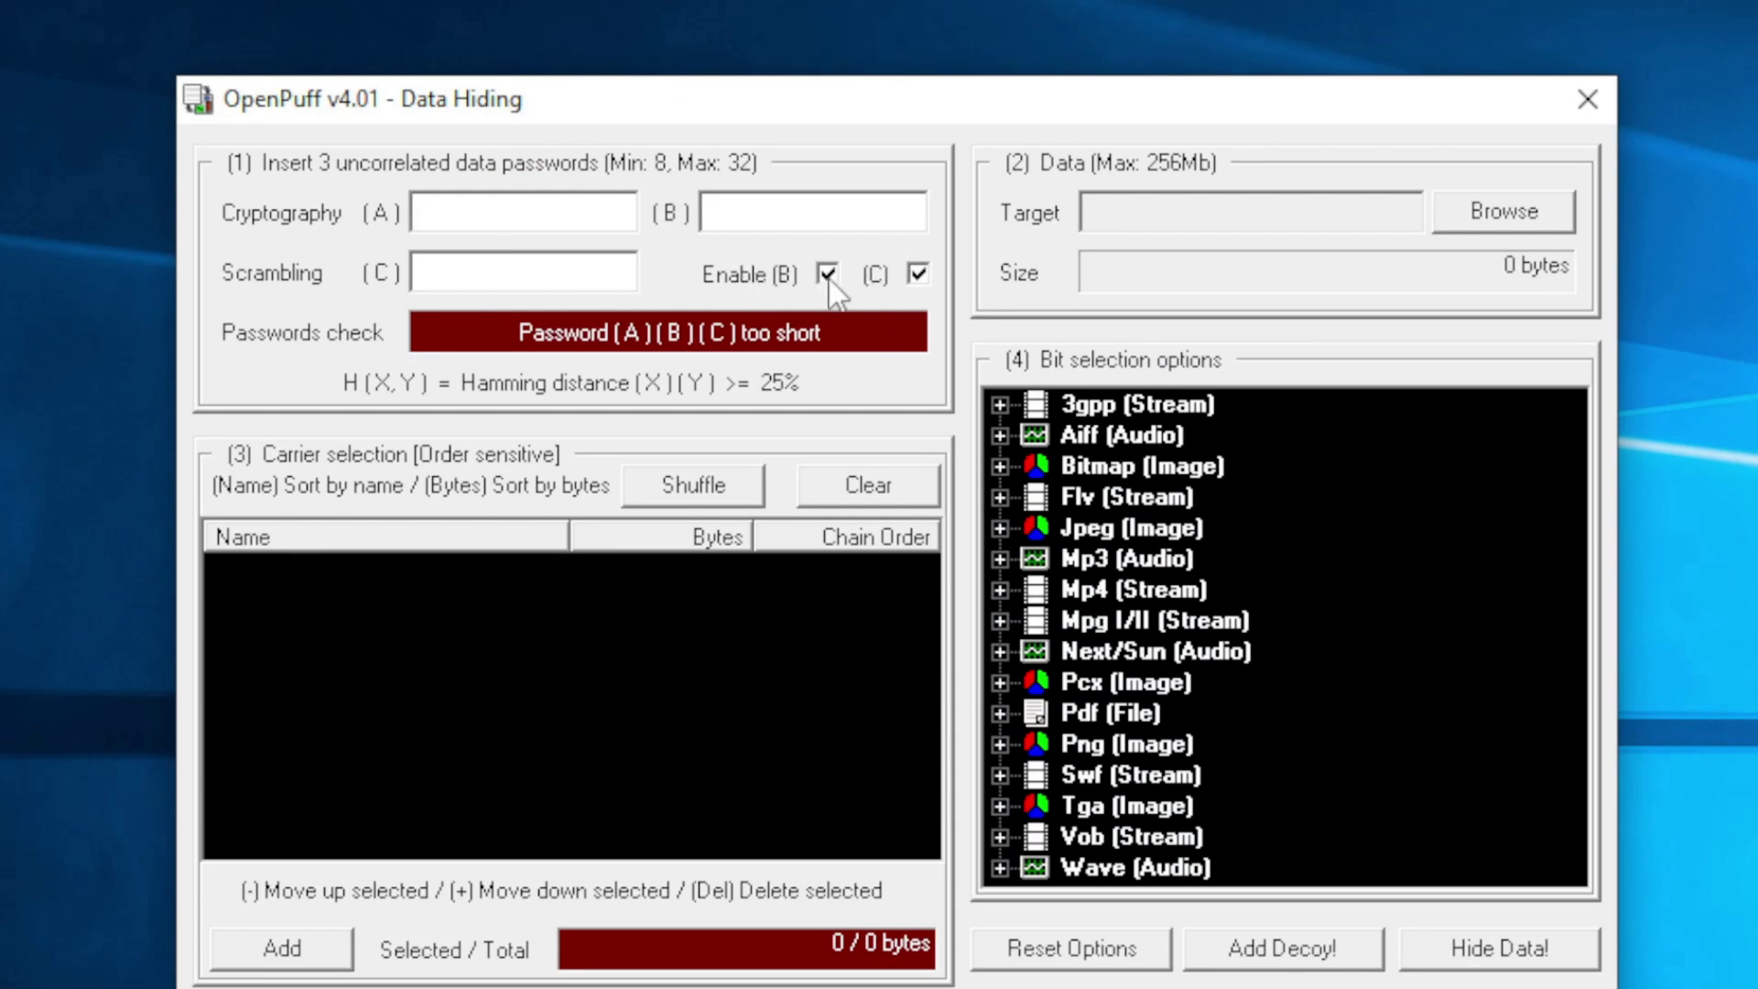
click(828, 273)
key(Return)
click(928, 282)
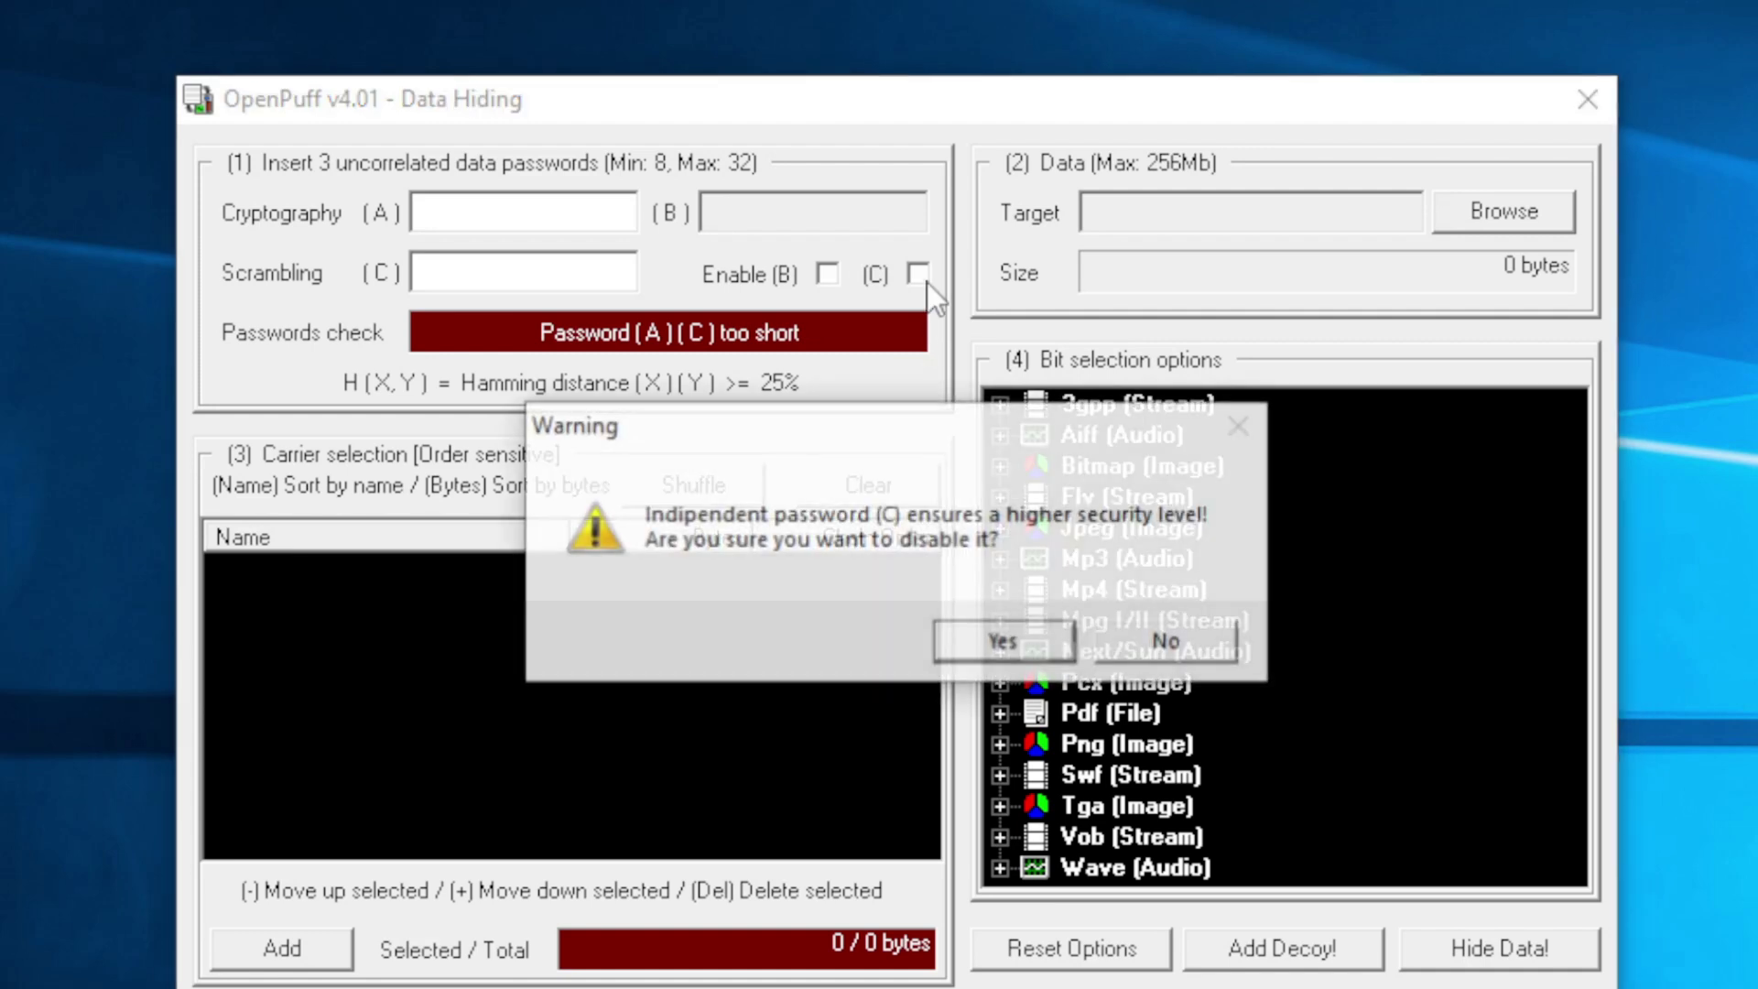
key(Return)
- Enter the cryptography password (A) and choose secretKey.txt from Downloads as the target data to hide
click(587, 214)
text(***)
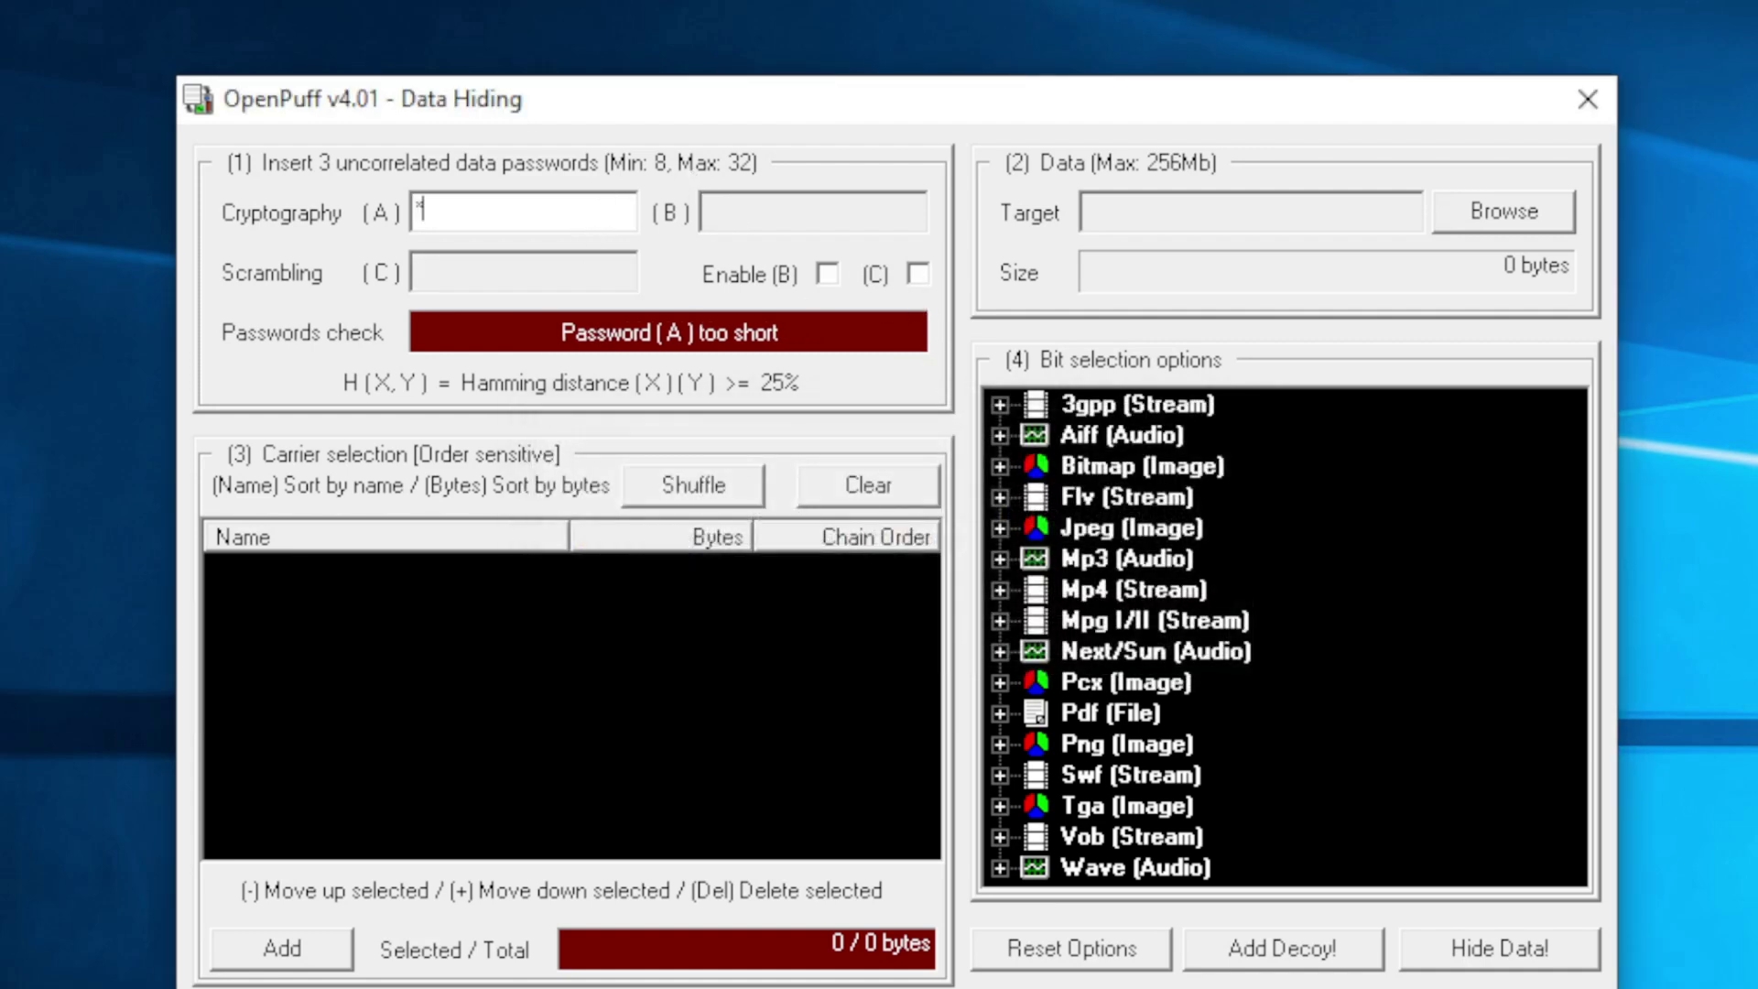
text(********)
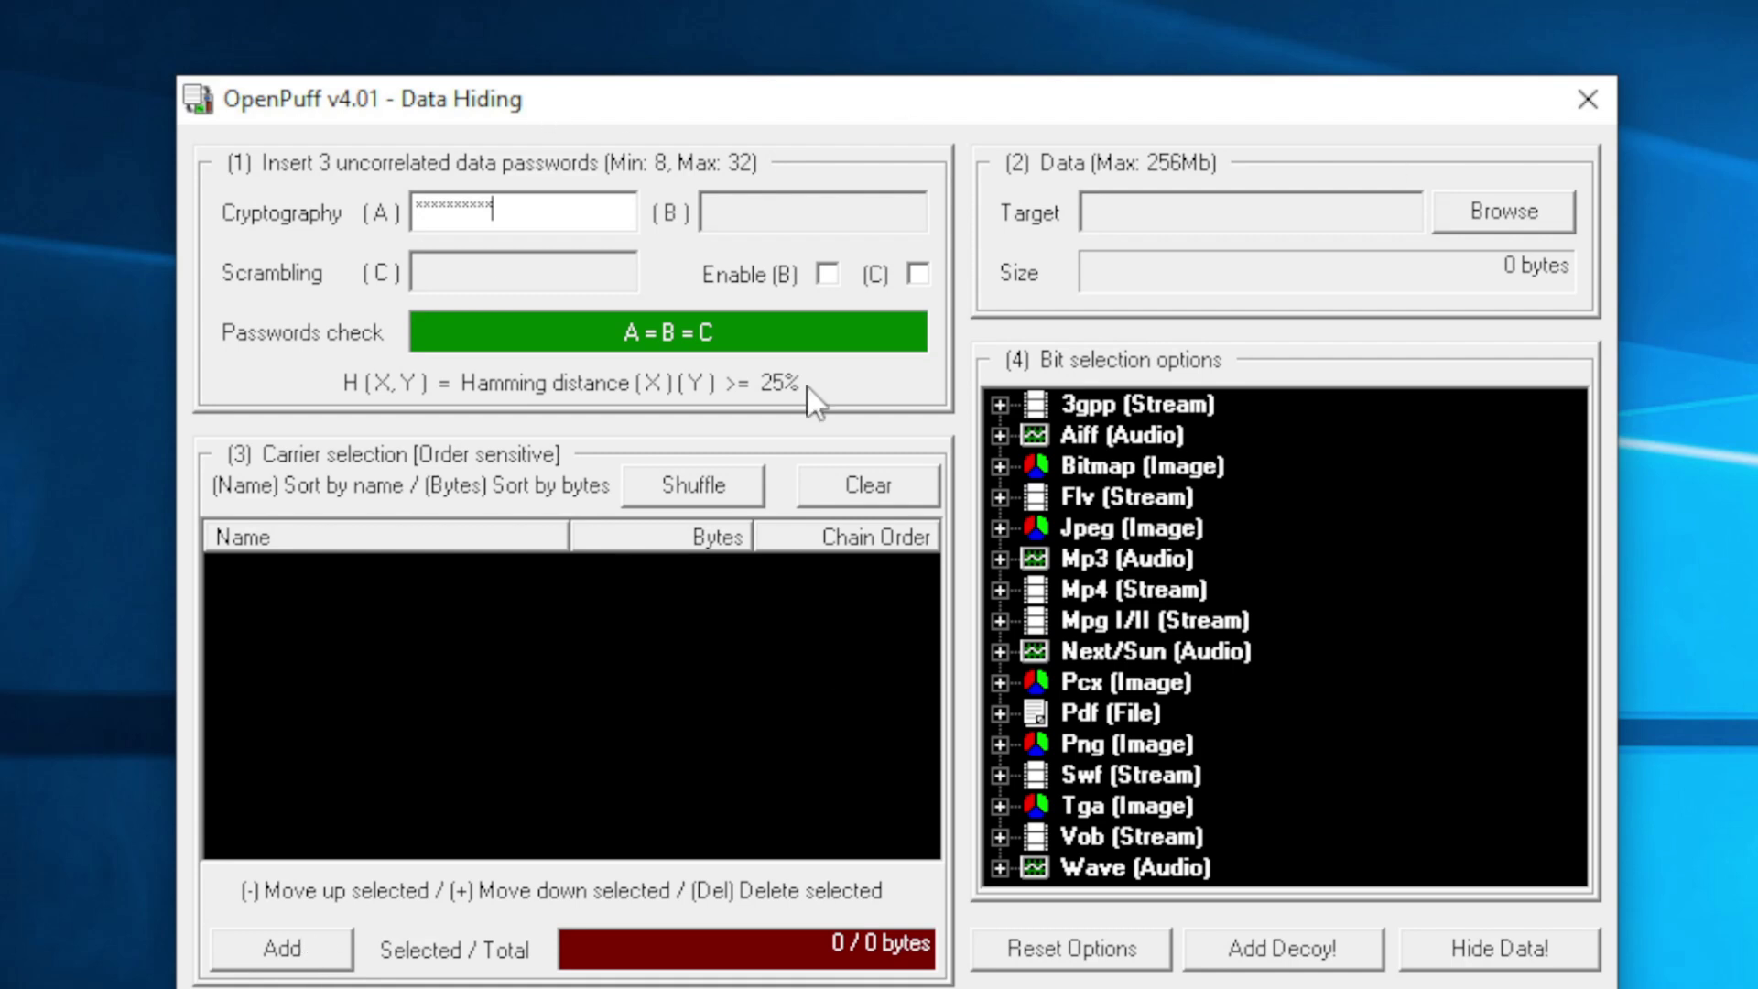
click(1516, 209)
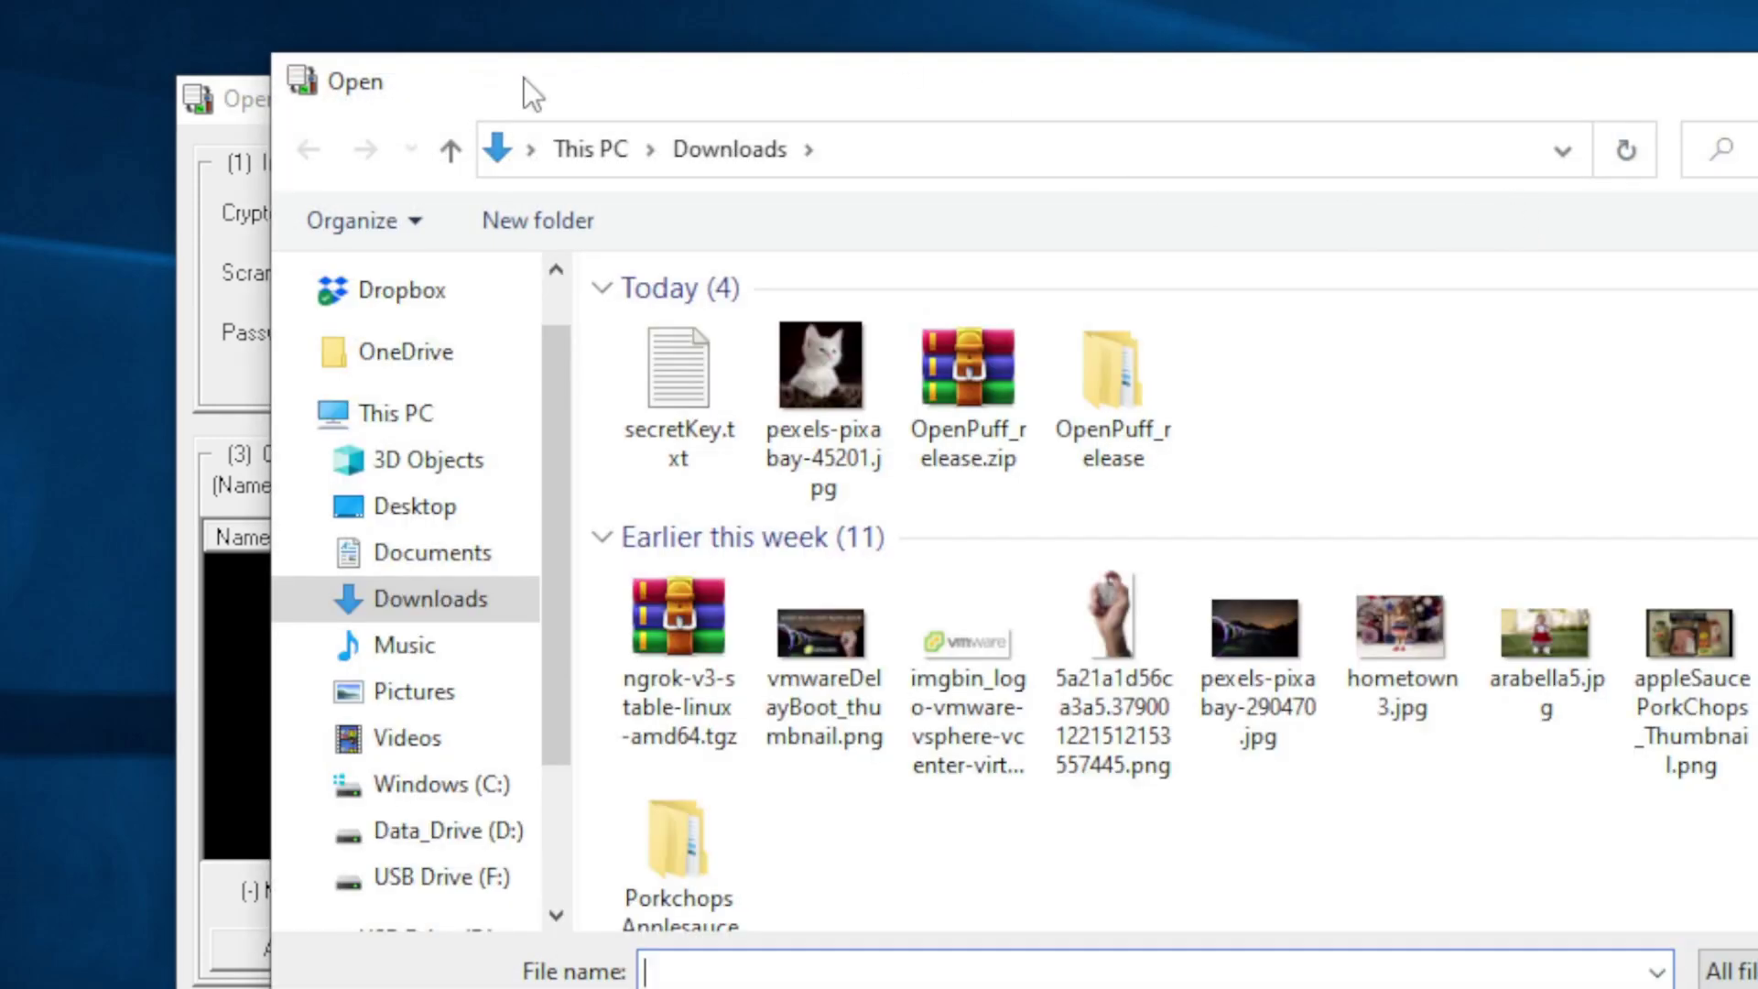
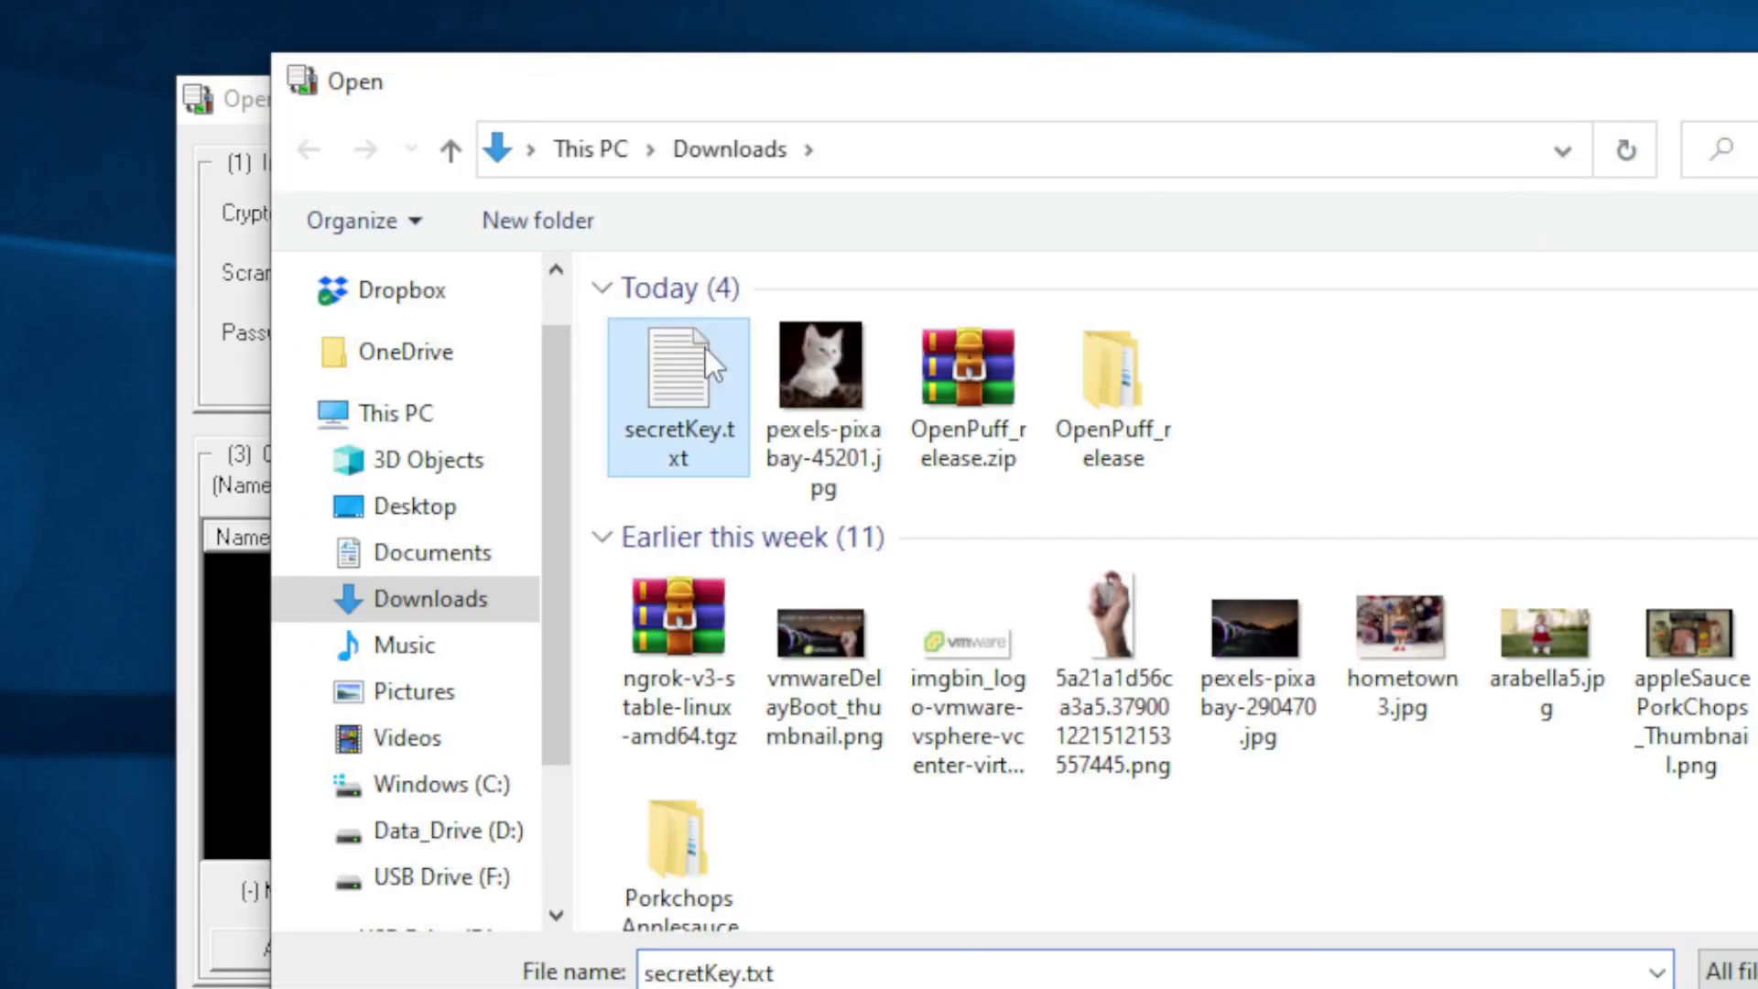
double_click(680, 389)
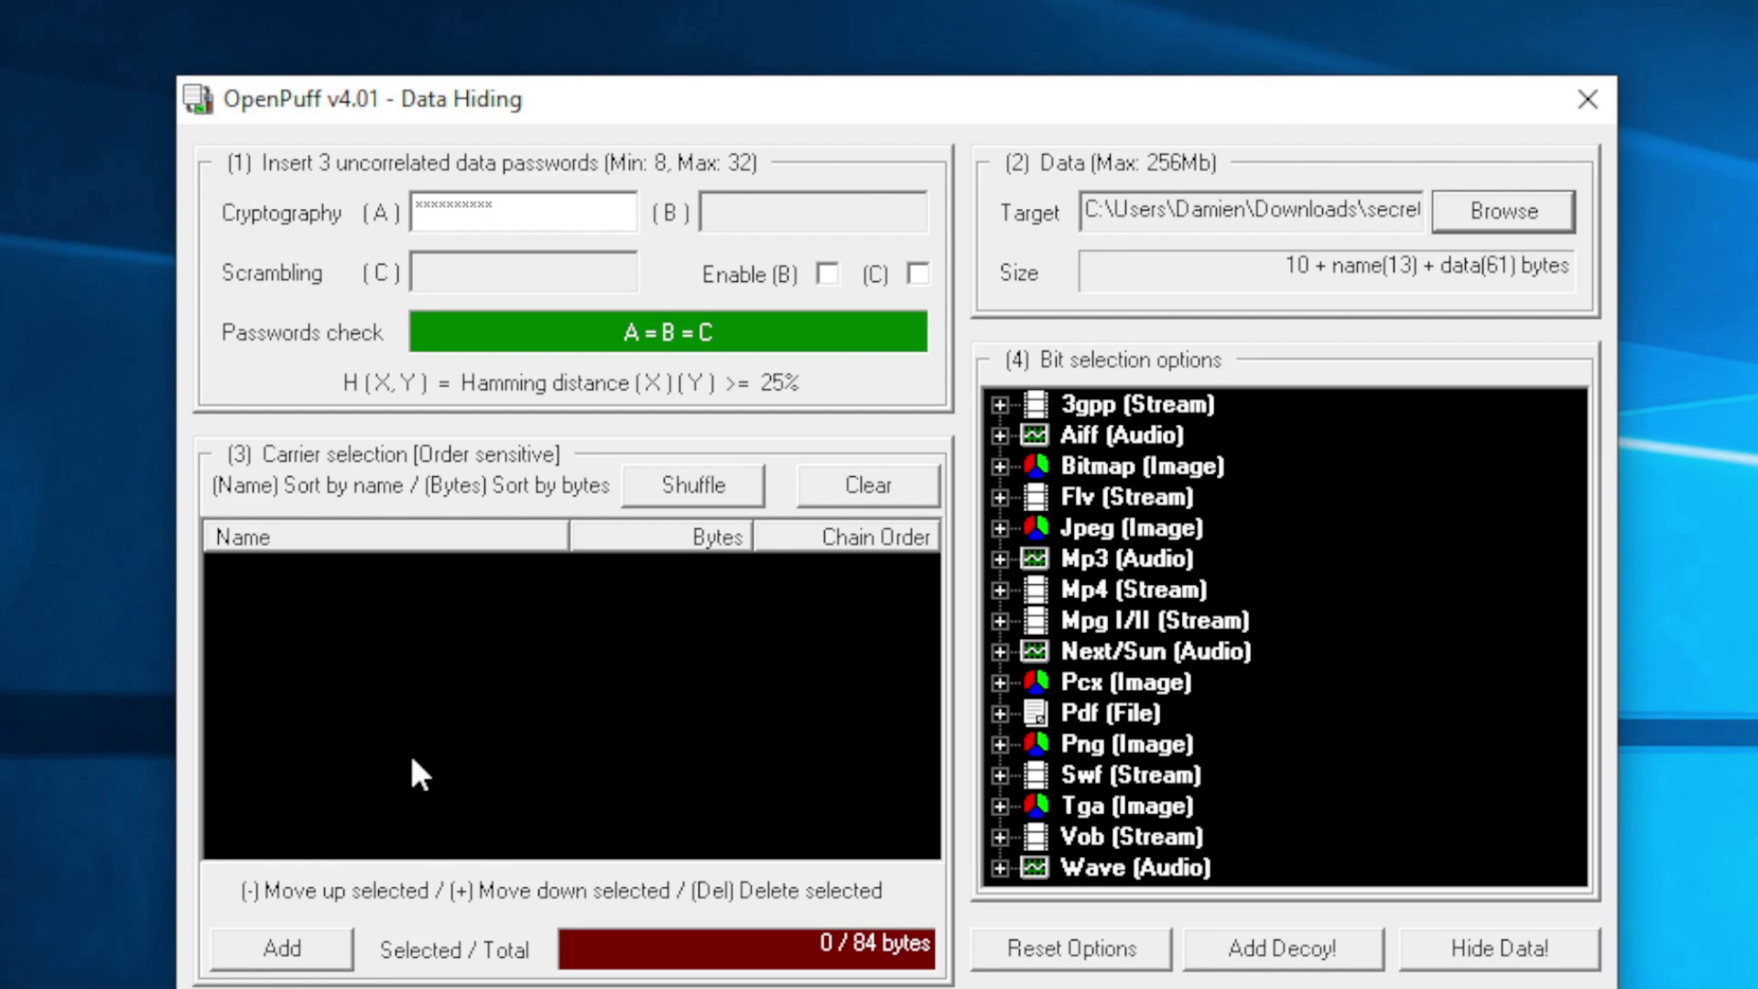
- Try to add pexels-pixabay-45201.jpg from Downloads as the carrier
click(292, 962)
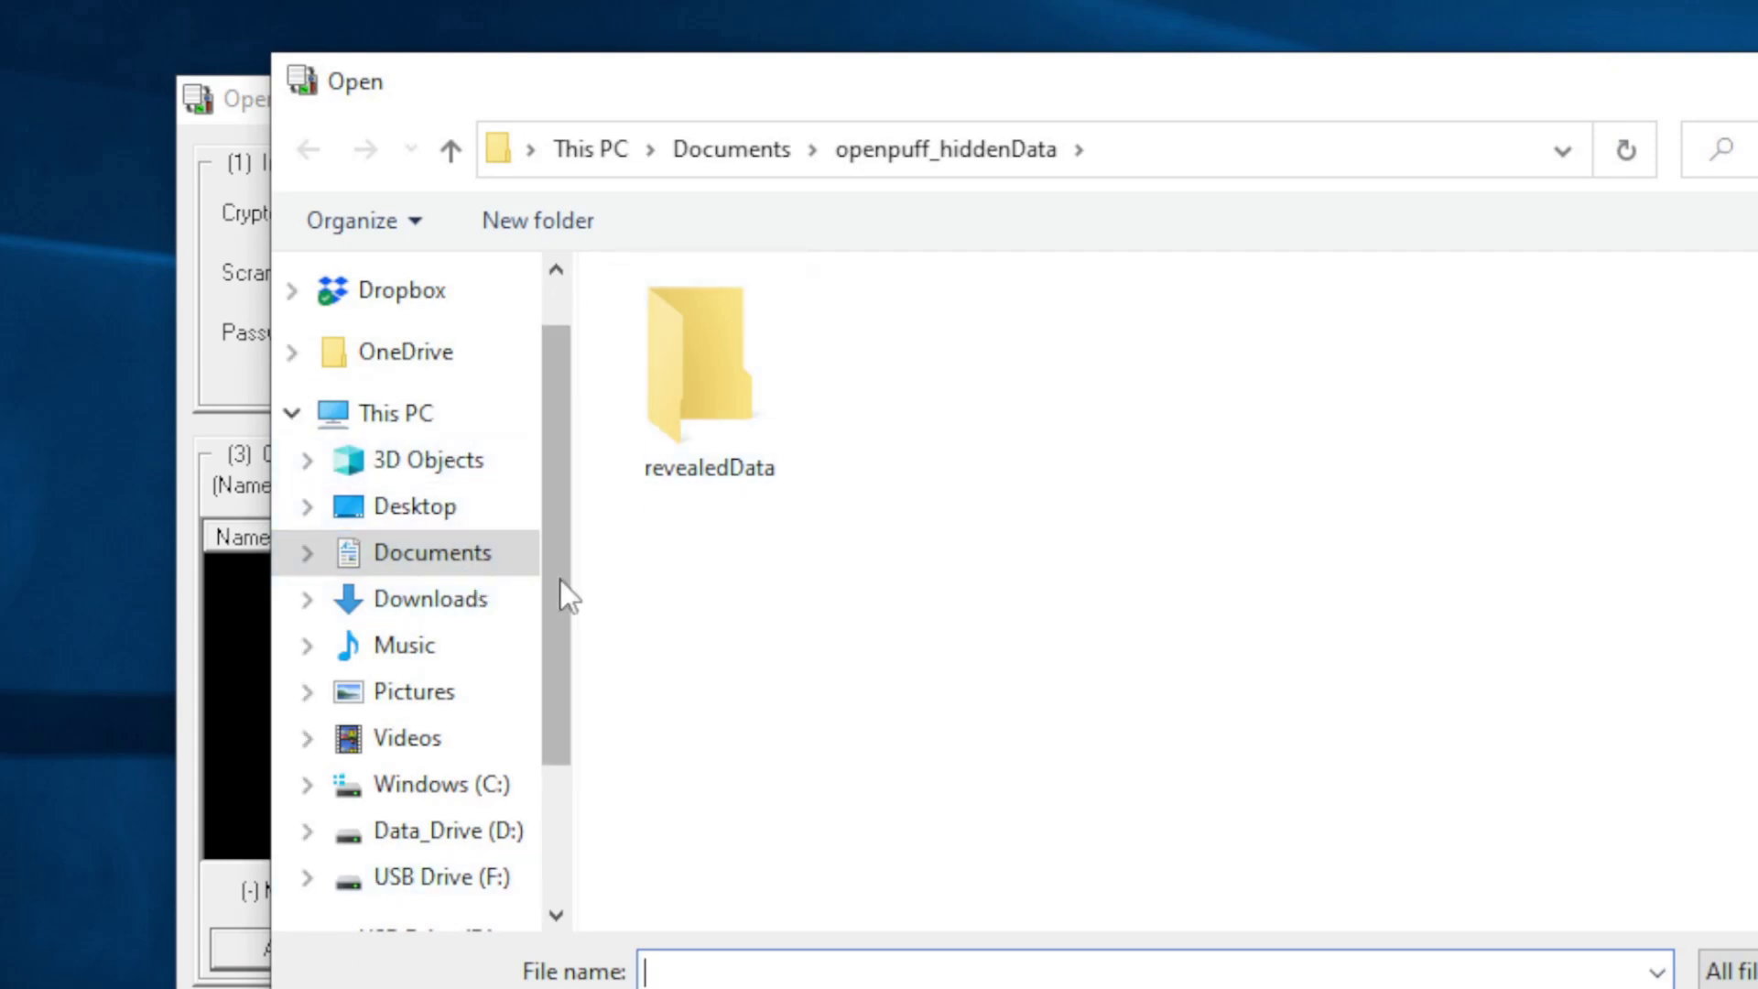
click(485, 598)
click(815, 367)
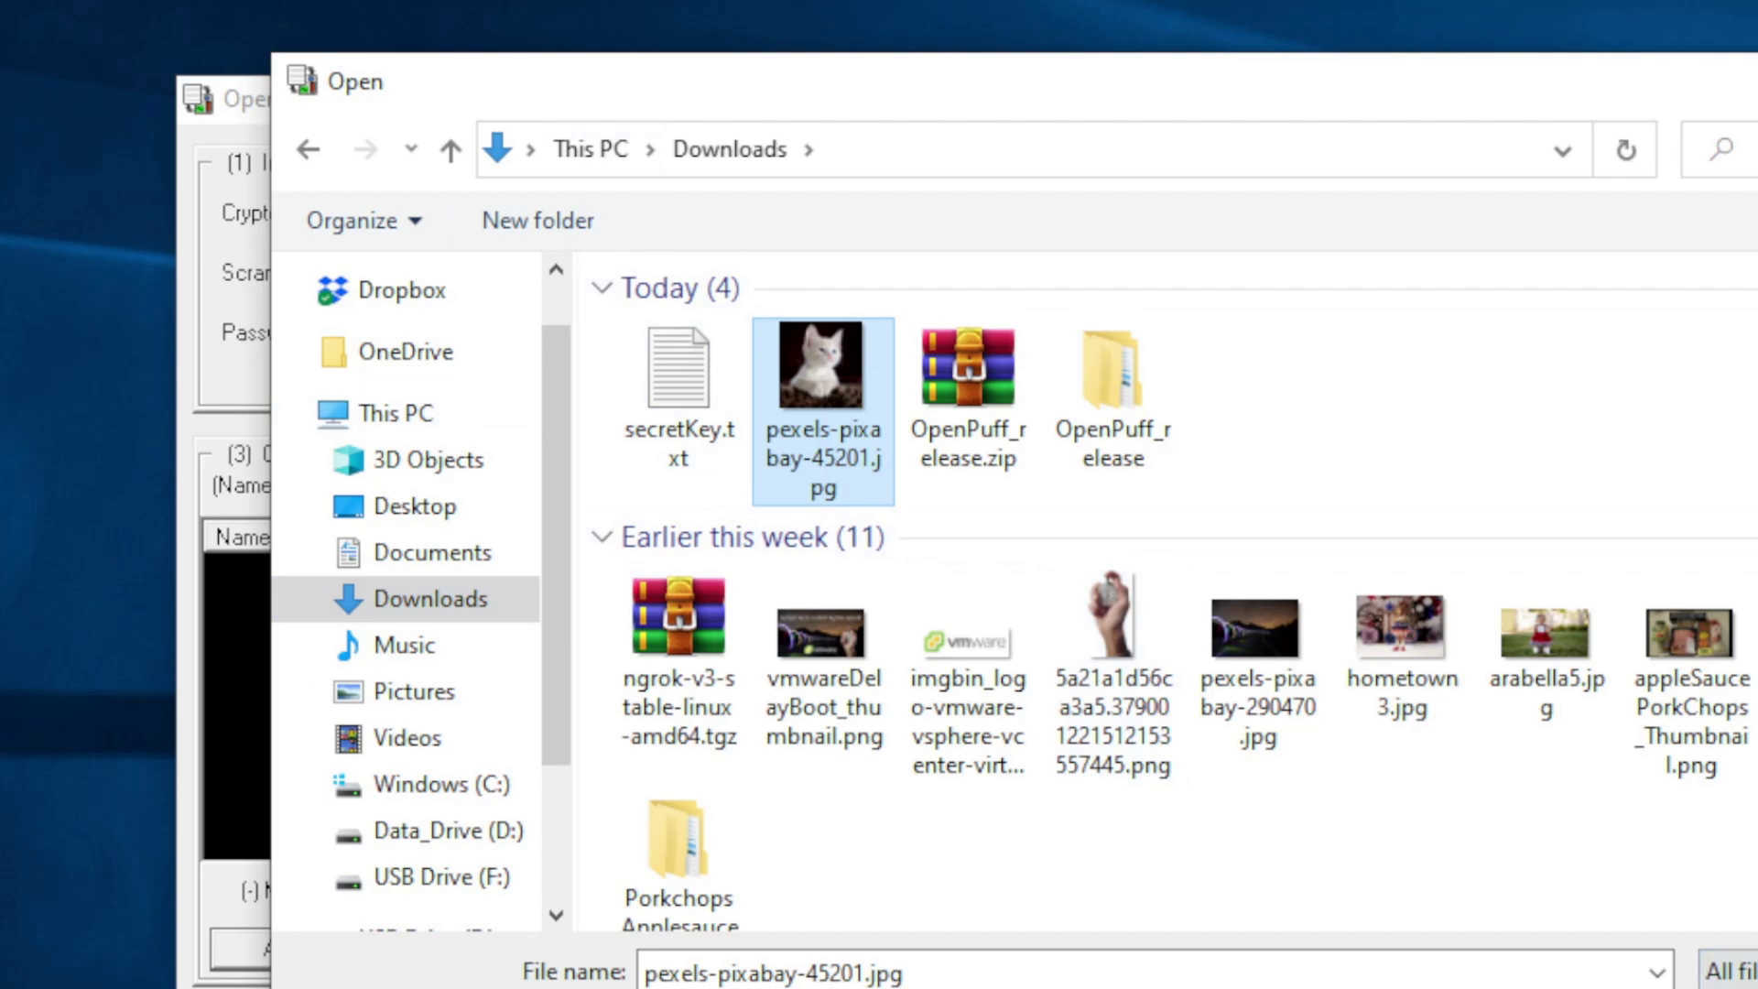
key(Return)
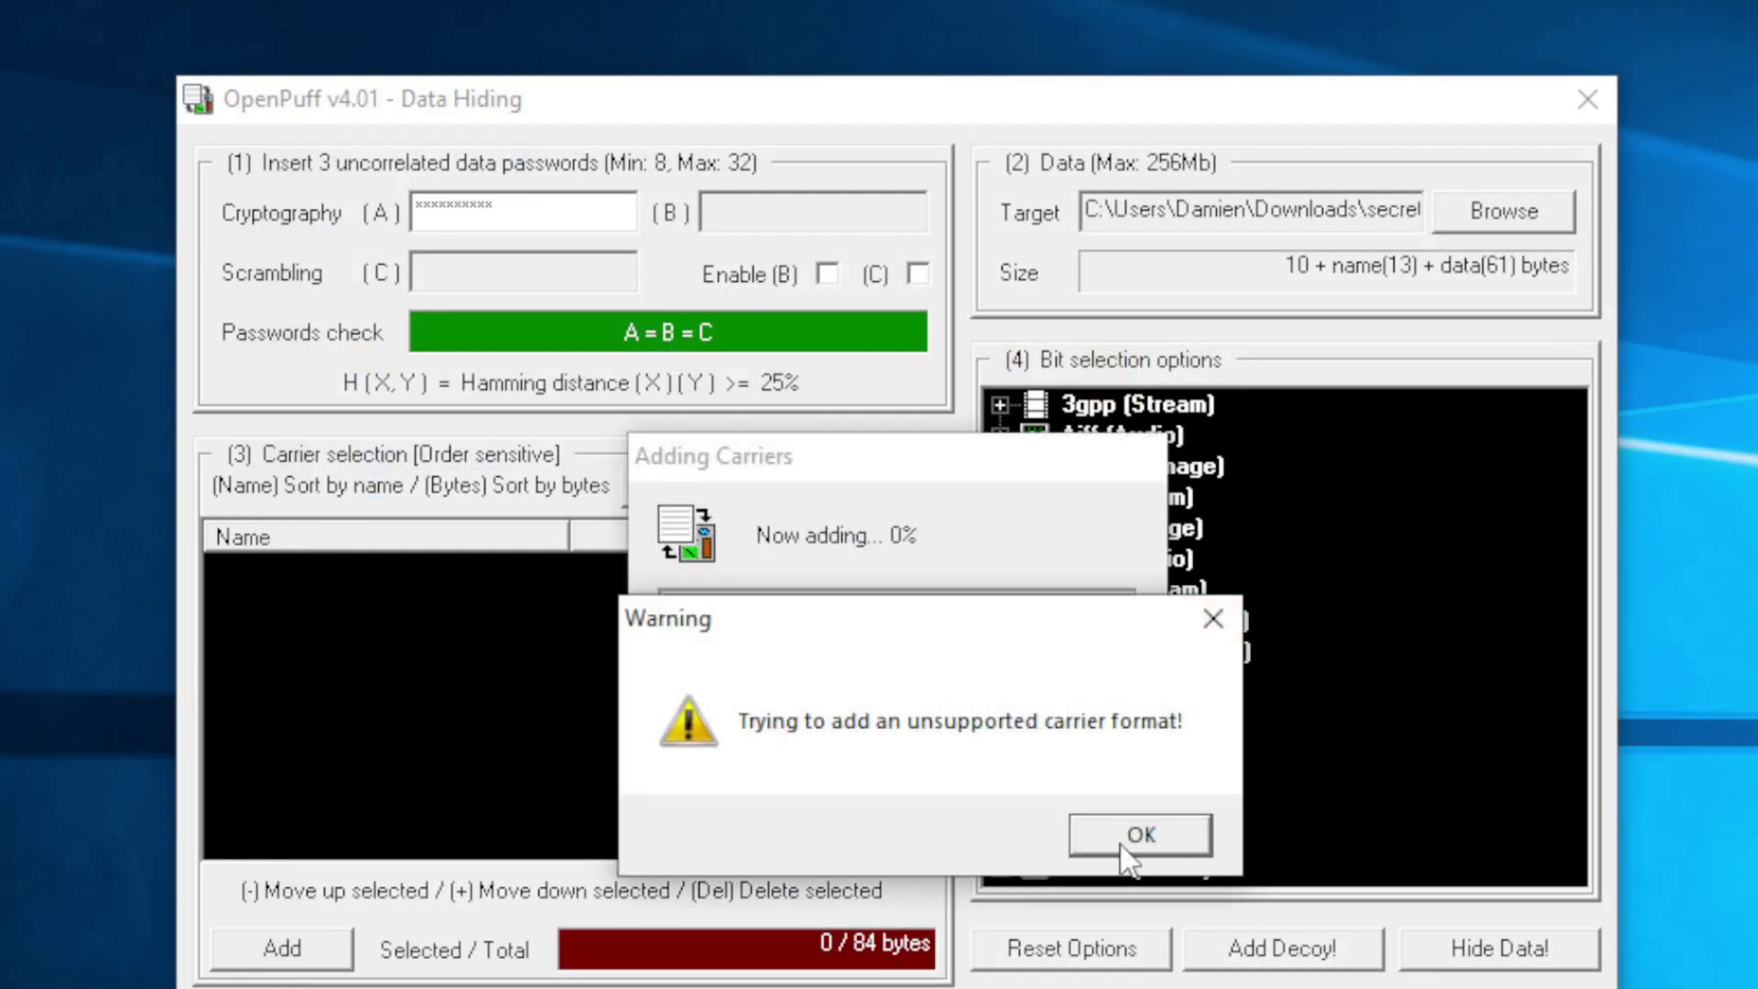
click(1140, 835)
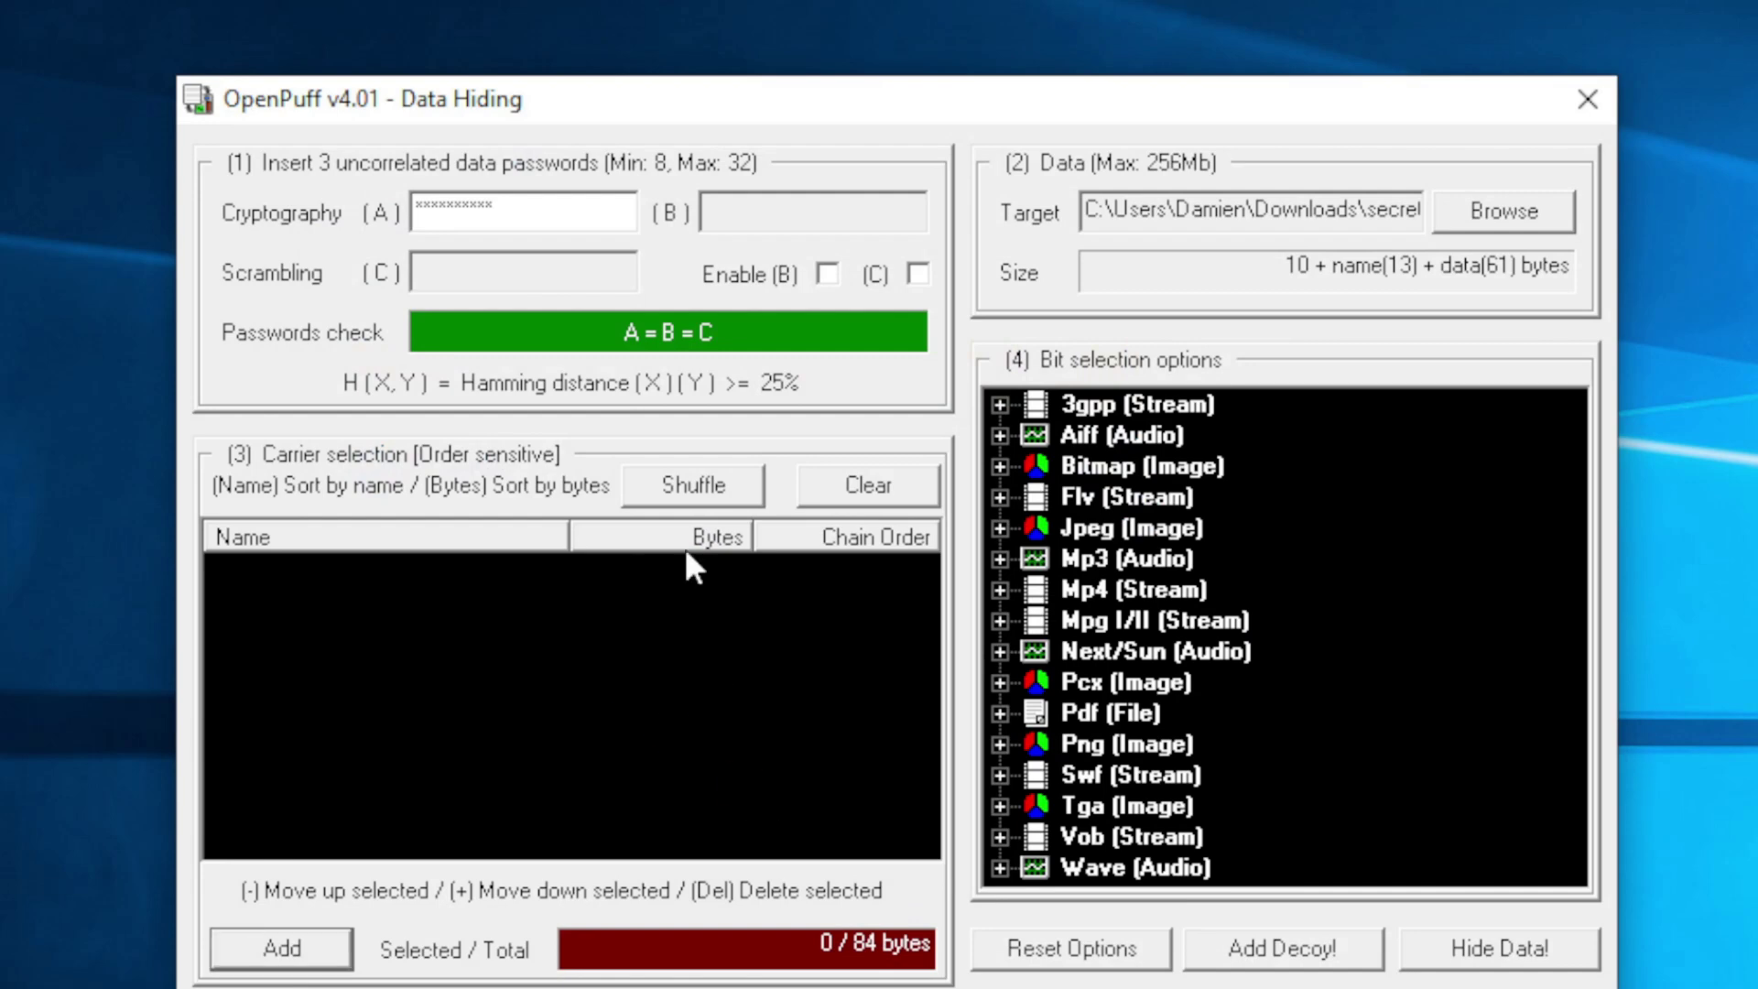
- Add kittyCat1.png from the Documents folder as the carrier
click(281, 948)
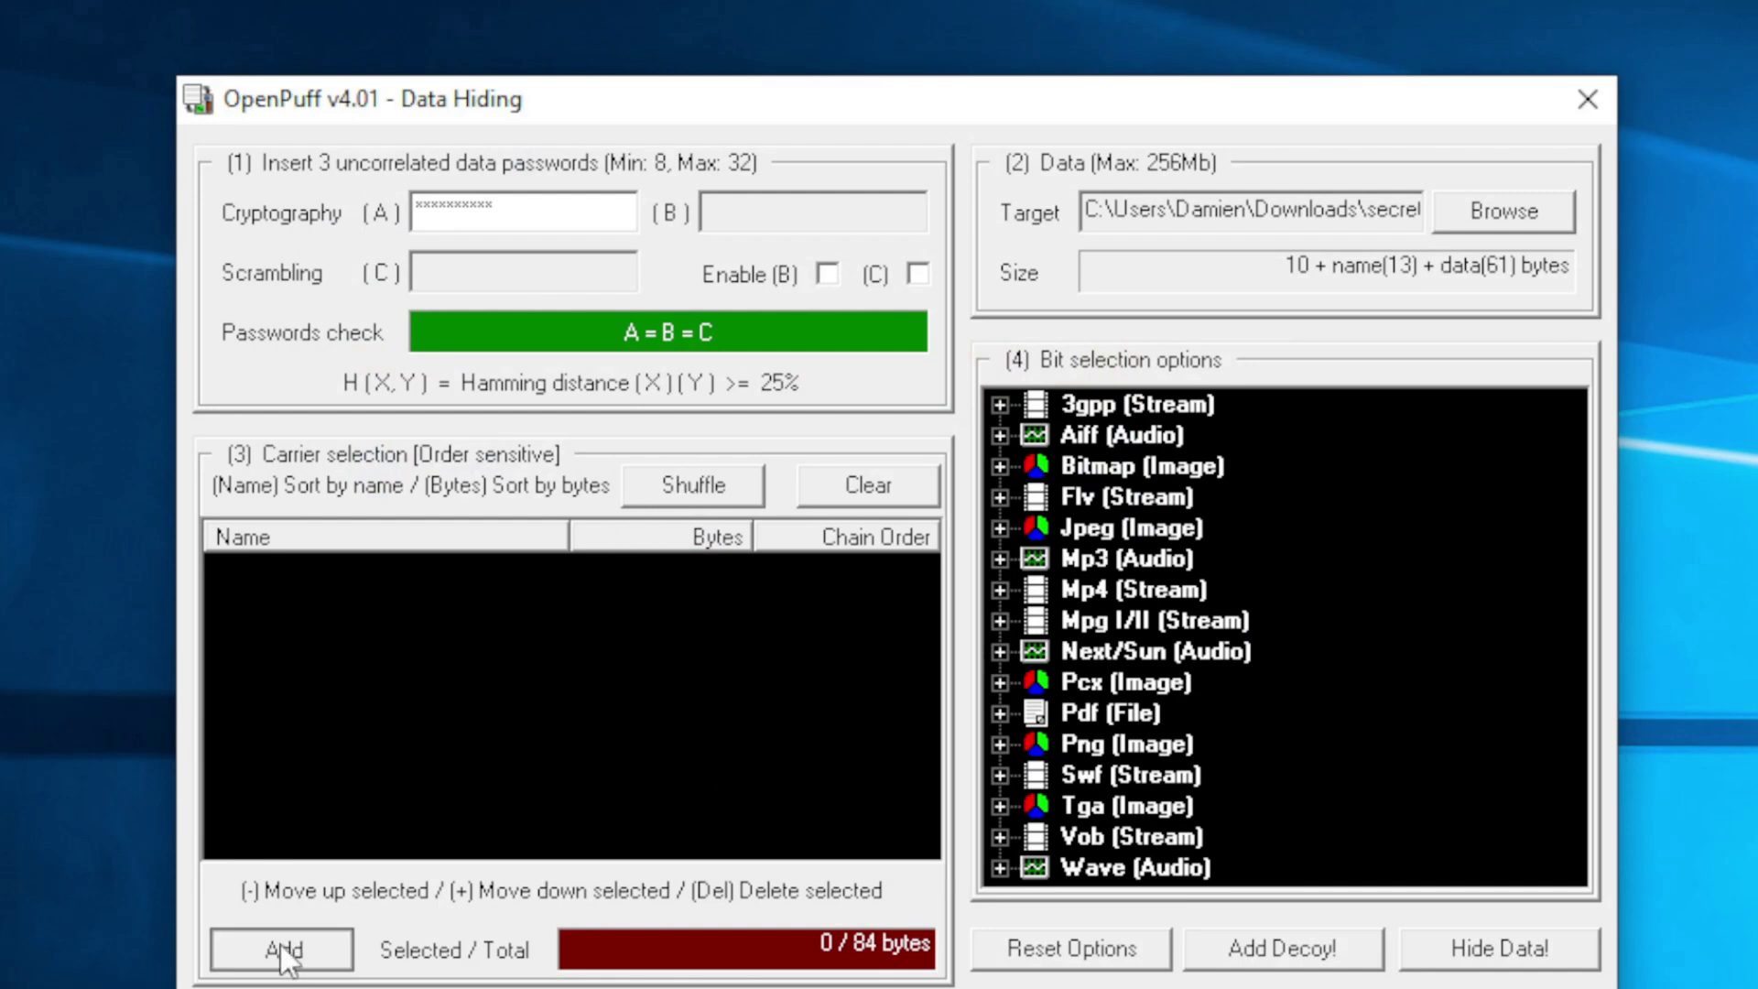
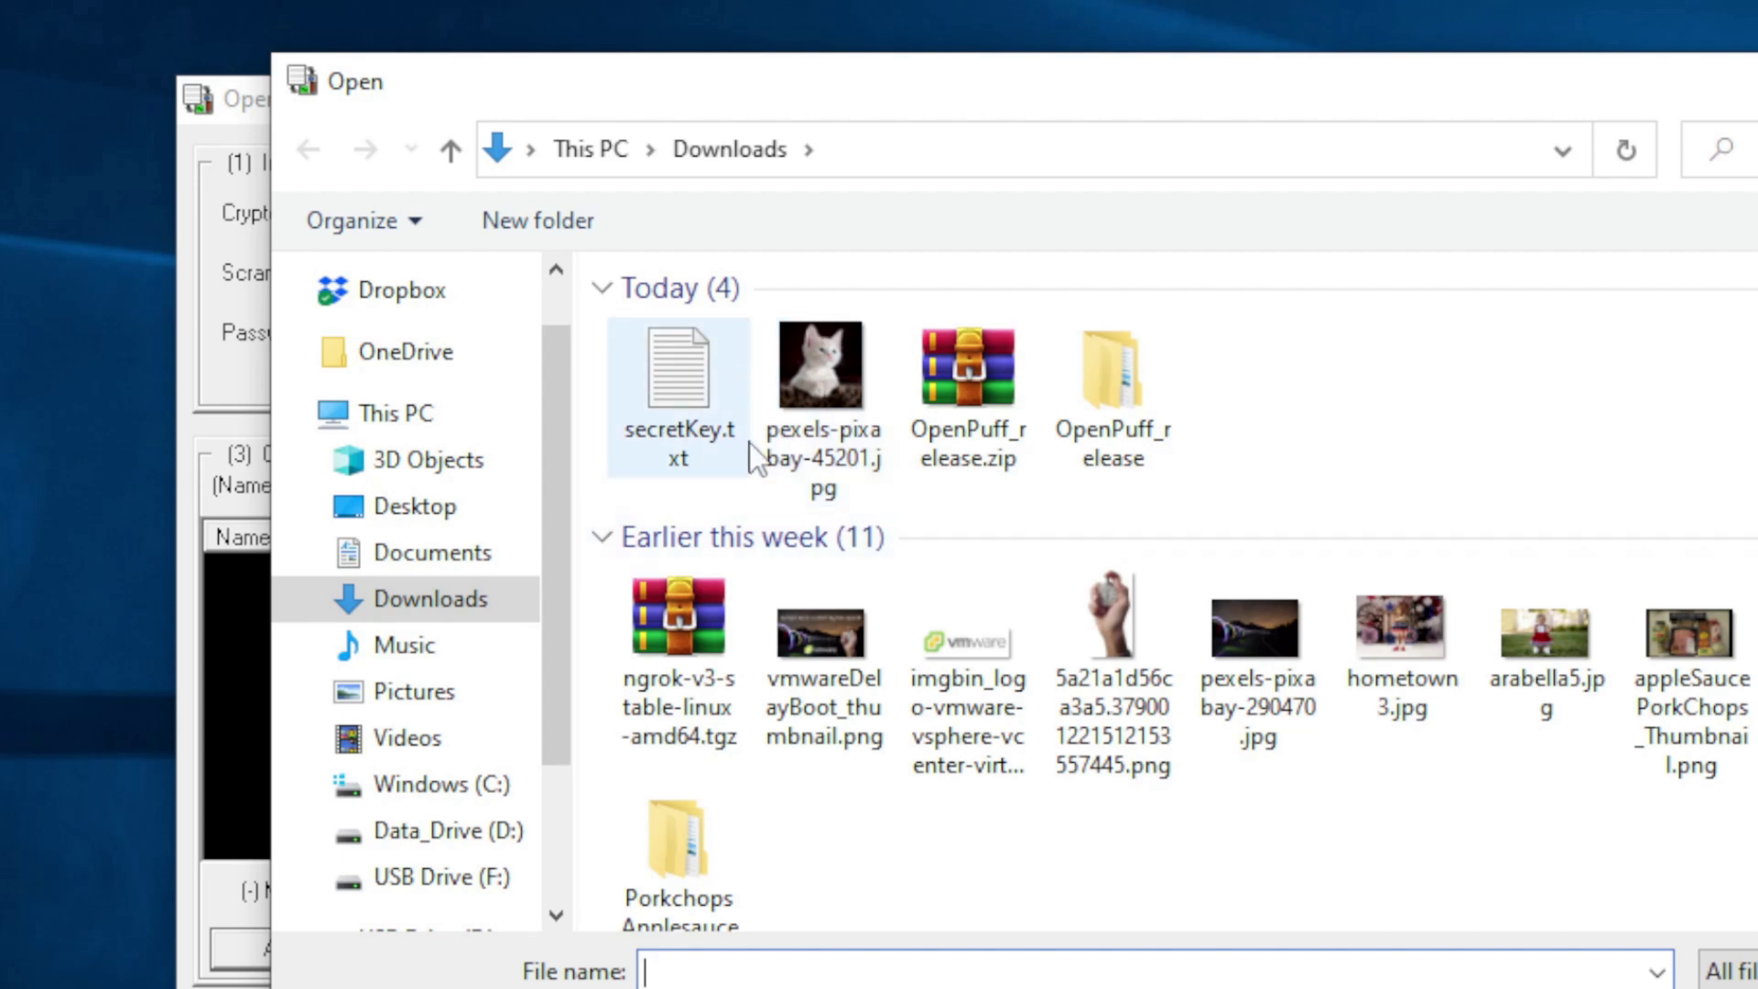
click(438, 549)
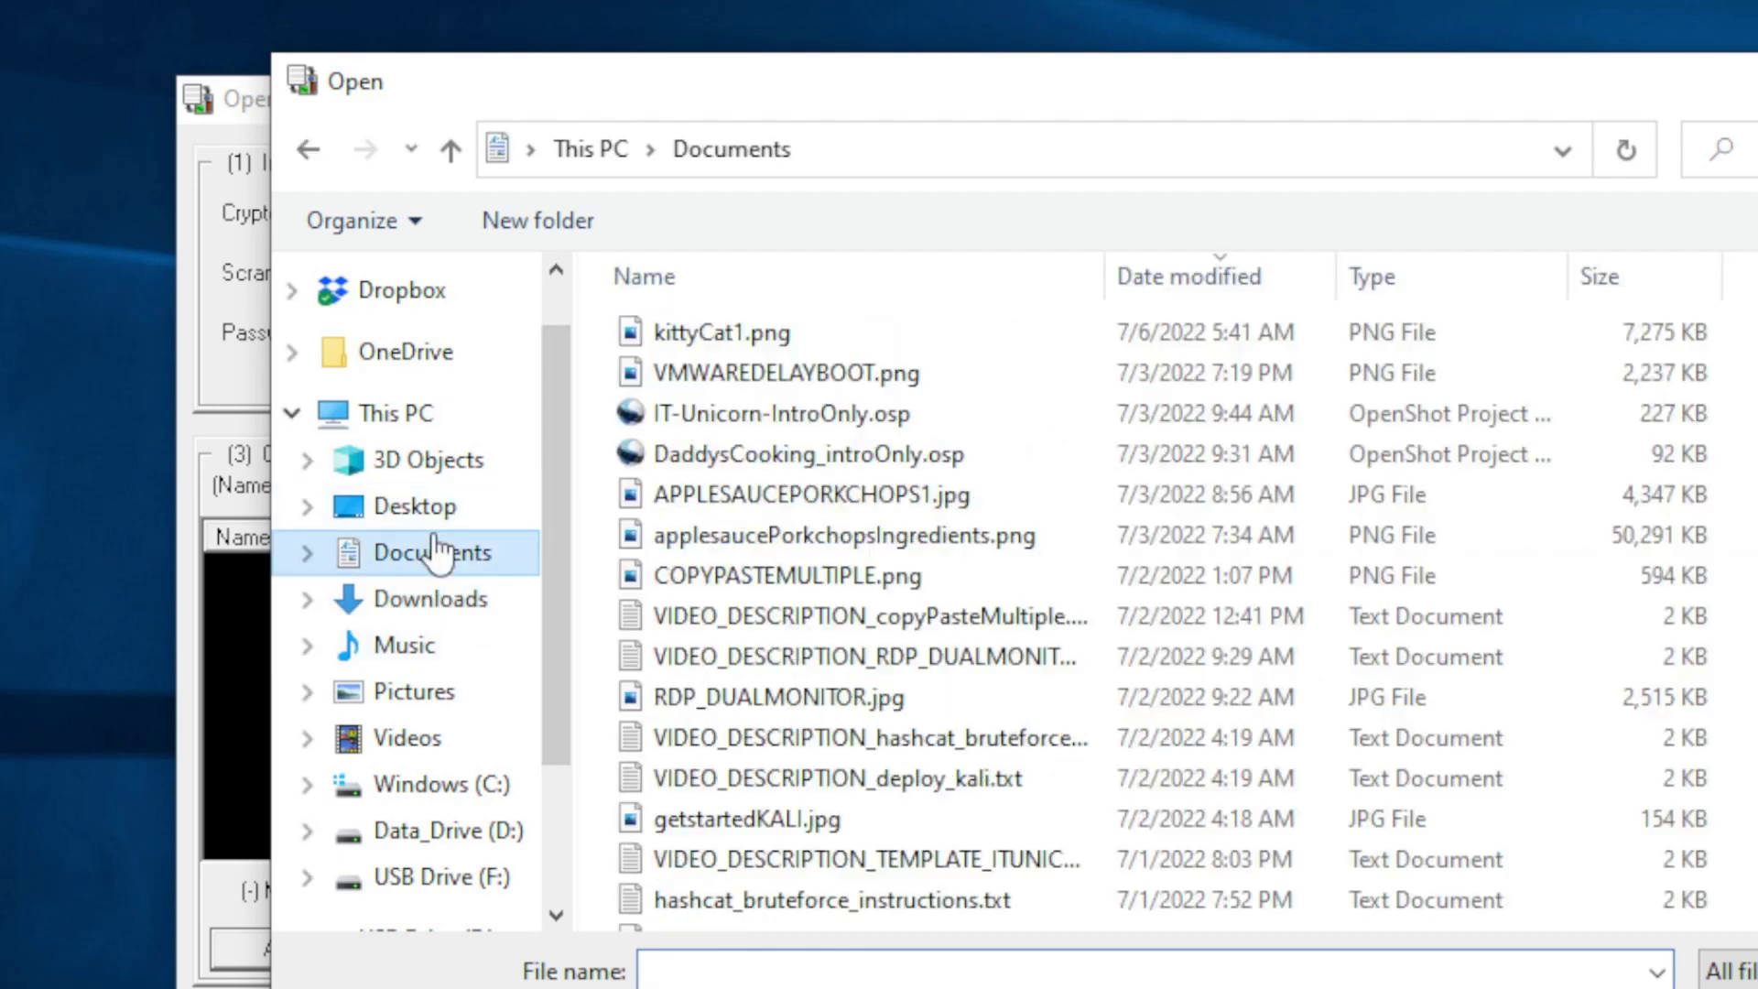
click(674, 334)
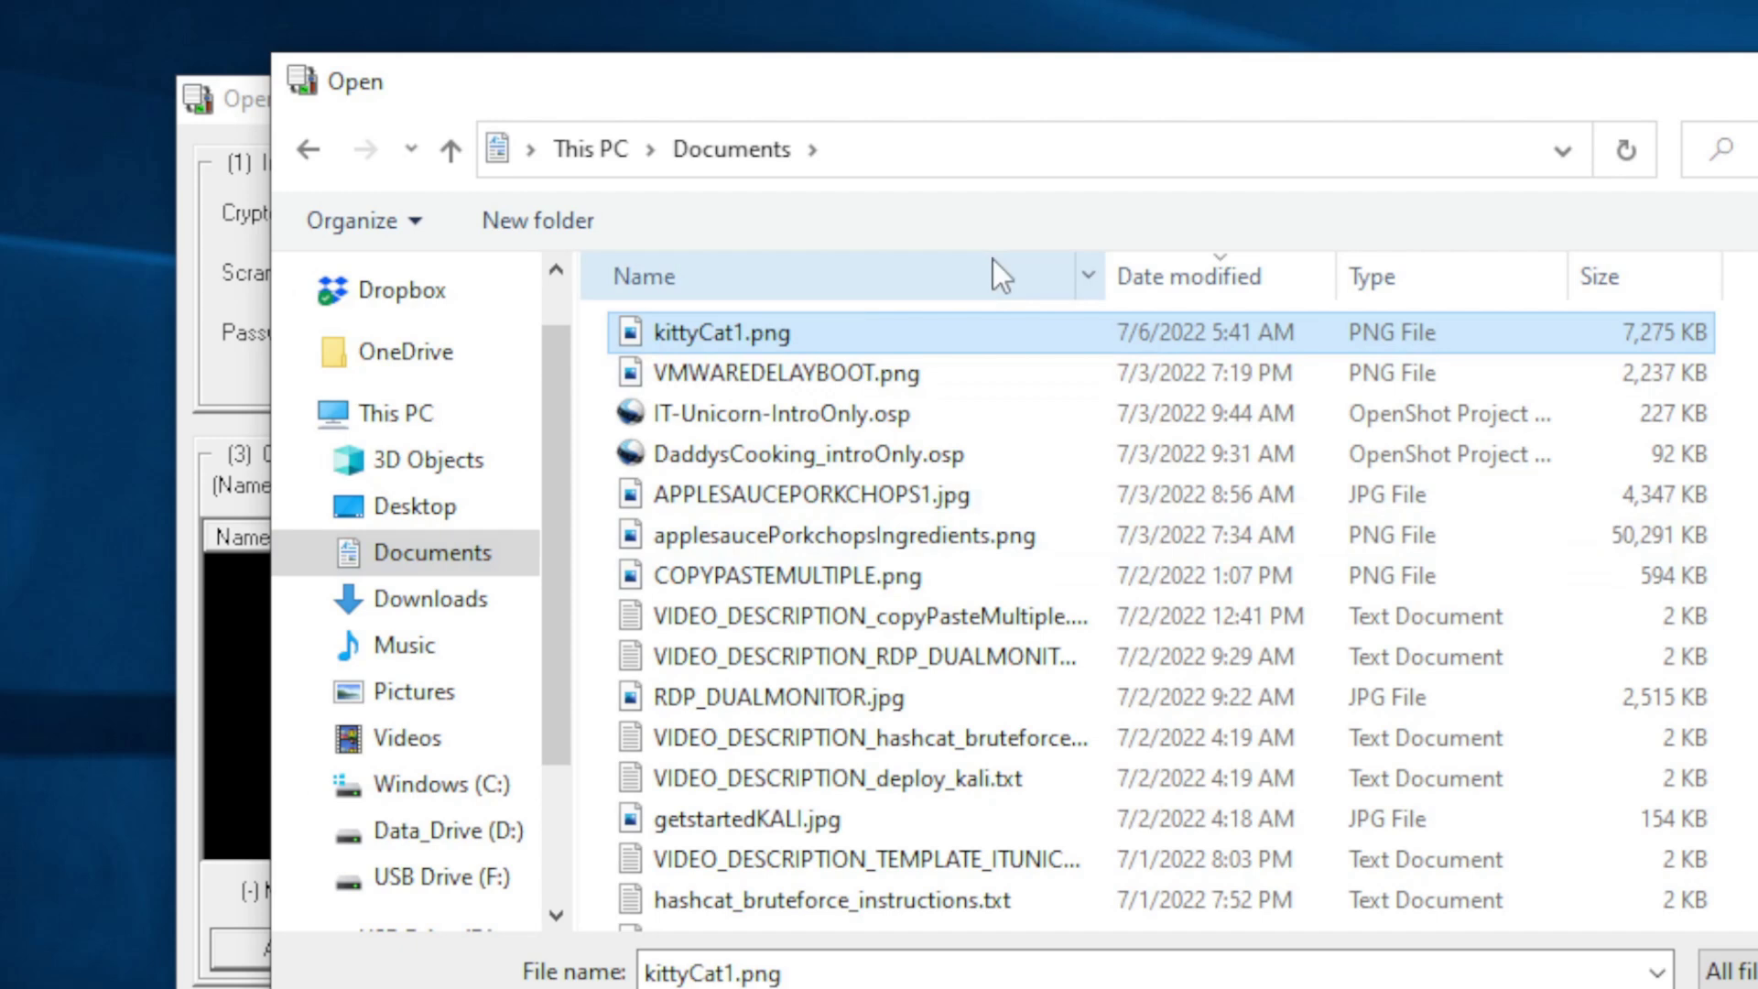
key(Return)
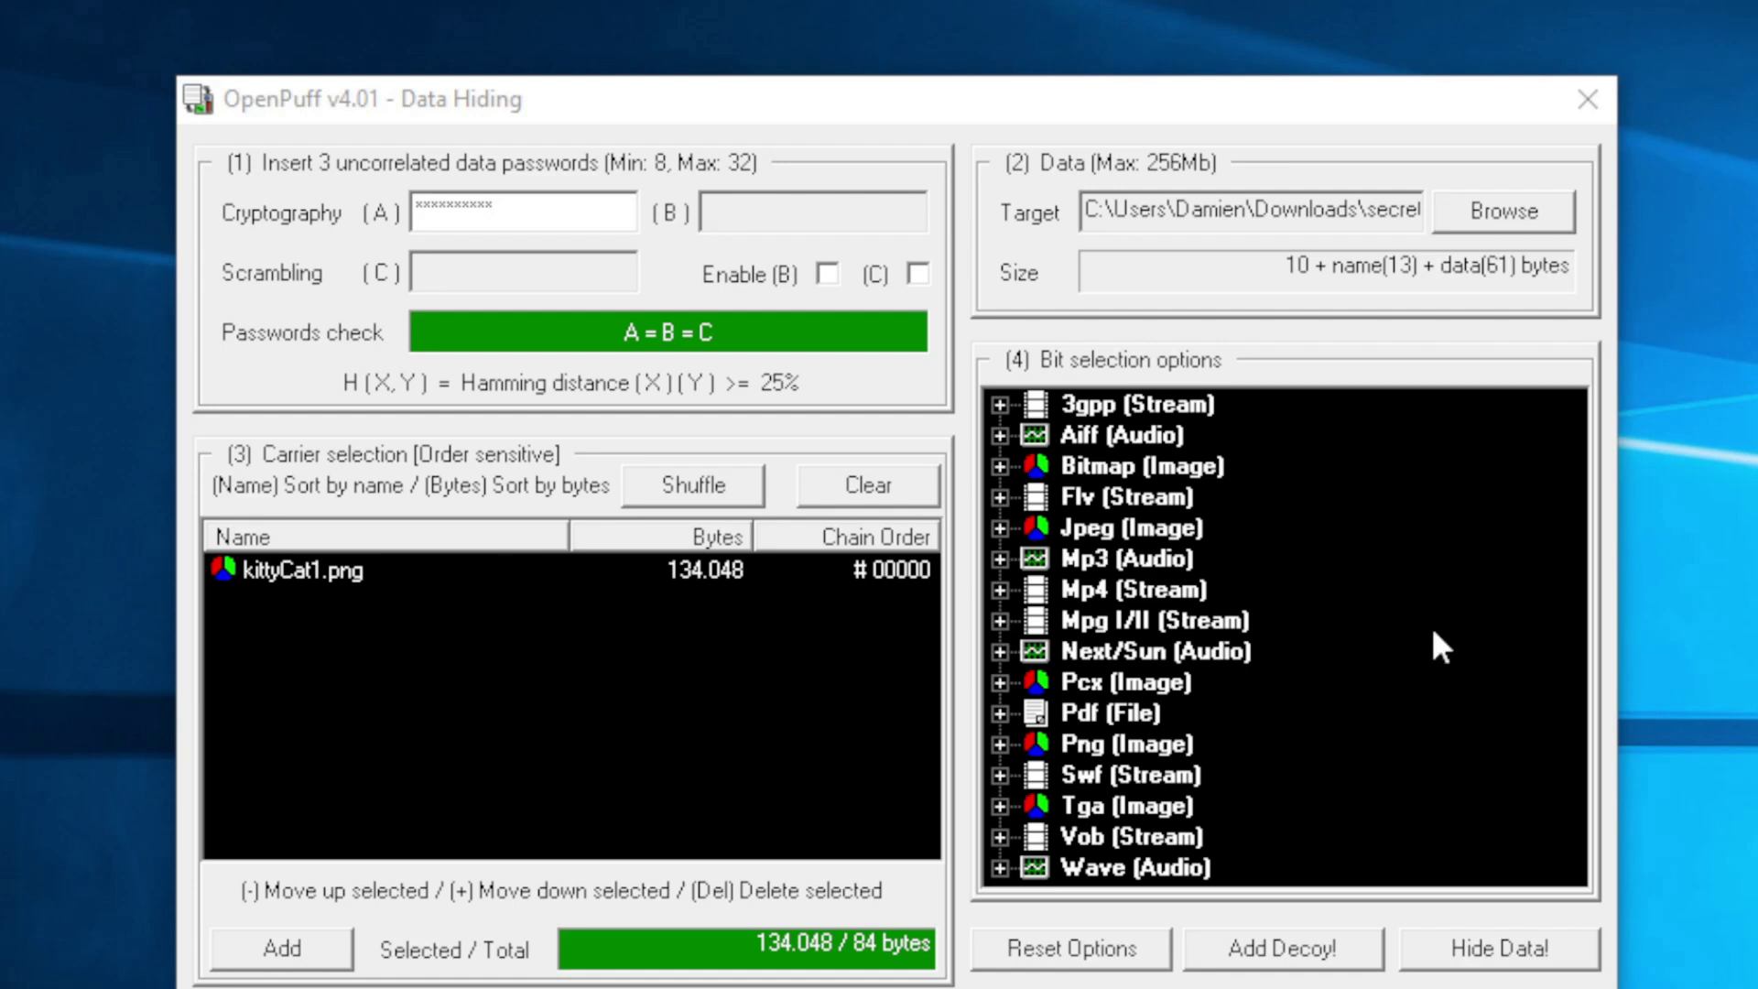
- Hide the data in the carrier with Documents\openpuff_hiddenData as the output directory, then dismiss the report and leave data hiding
click(1502, 962)
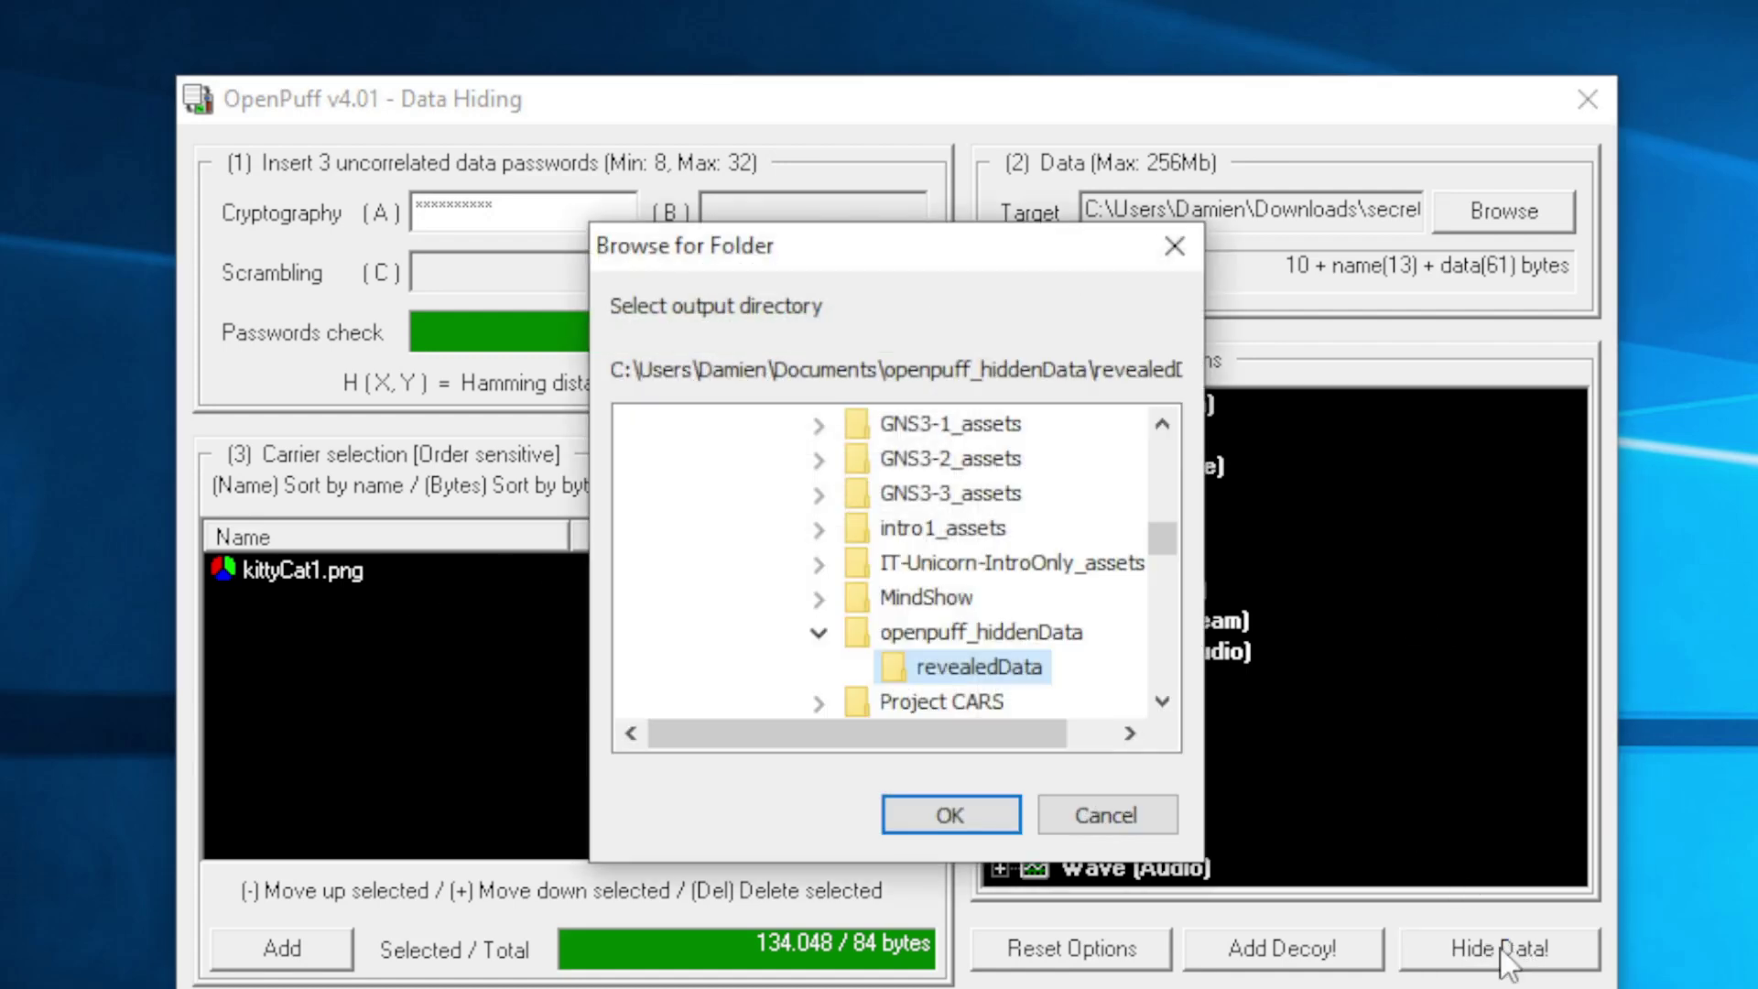
click(933, 634)
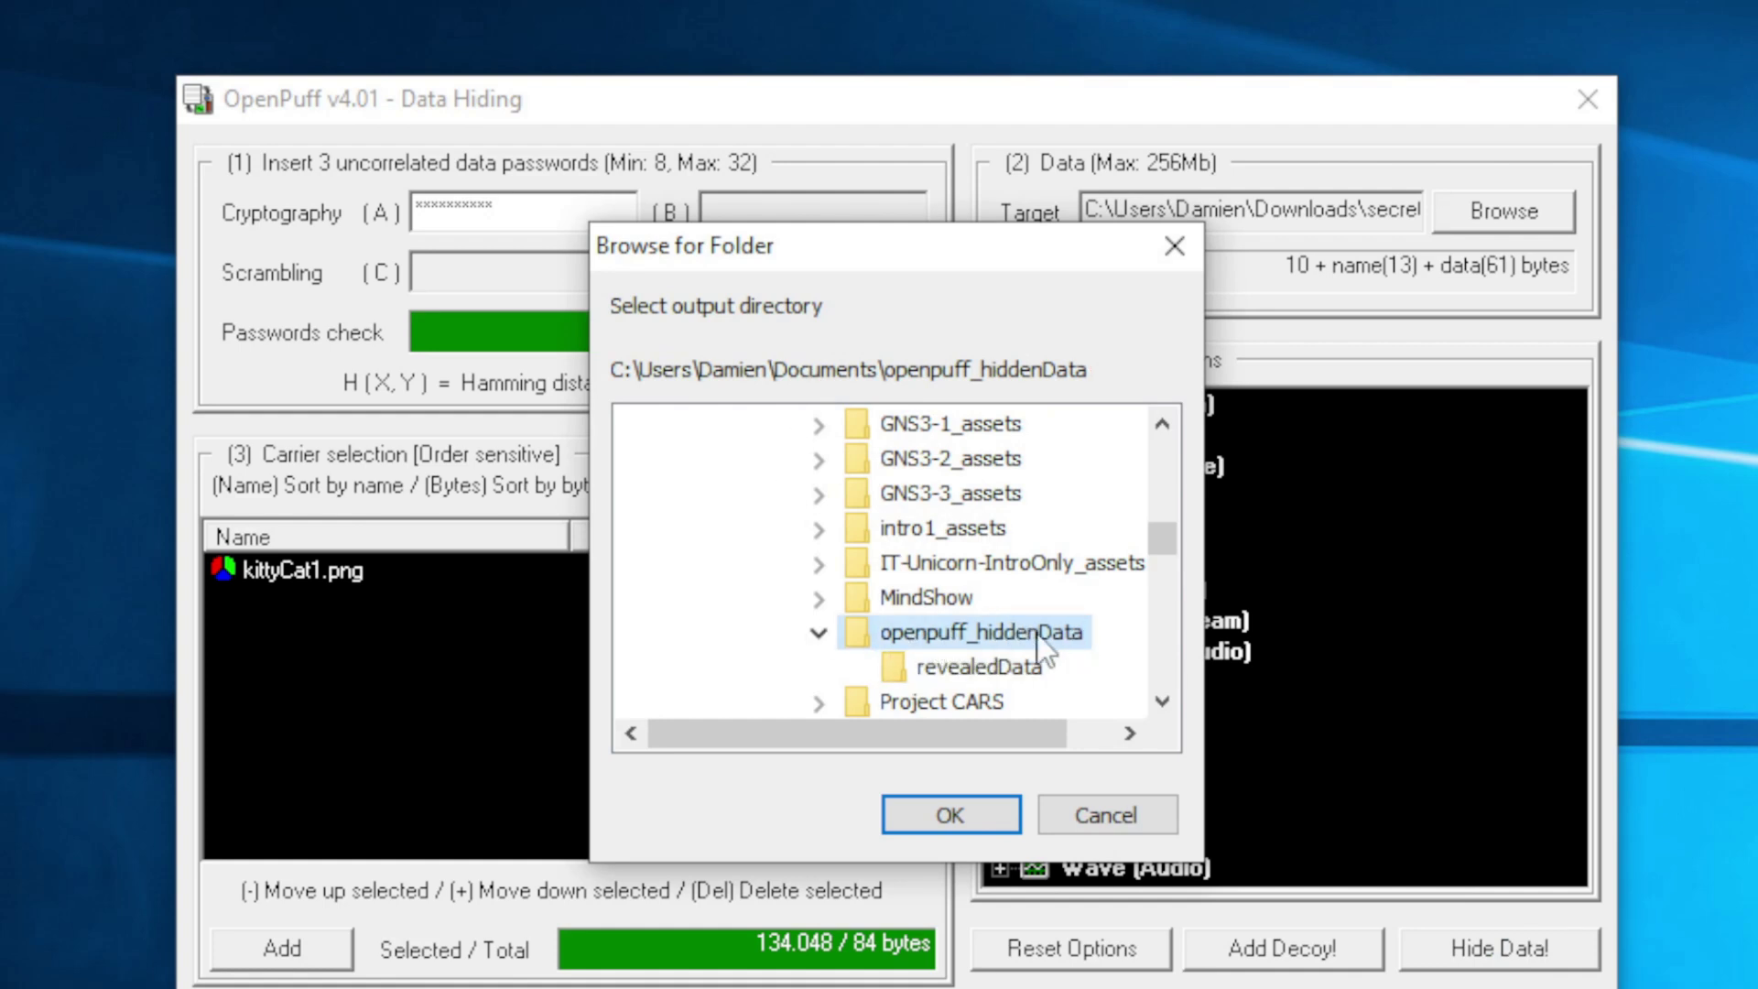
click(969, 821)
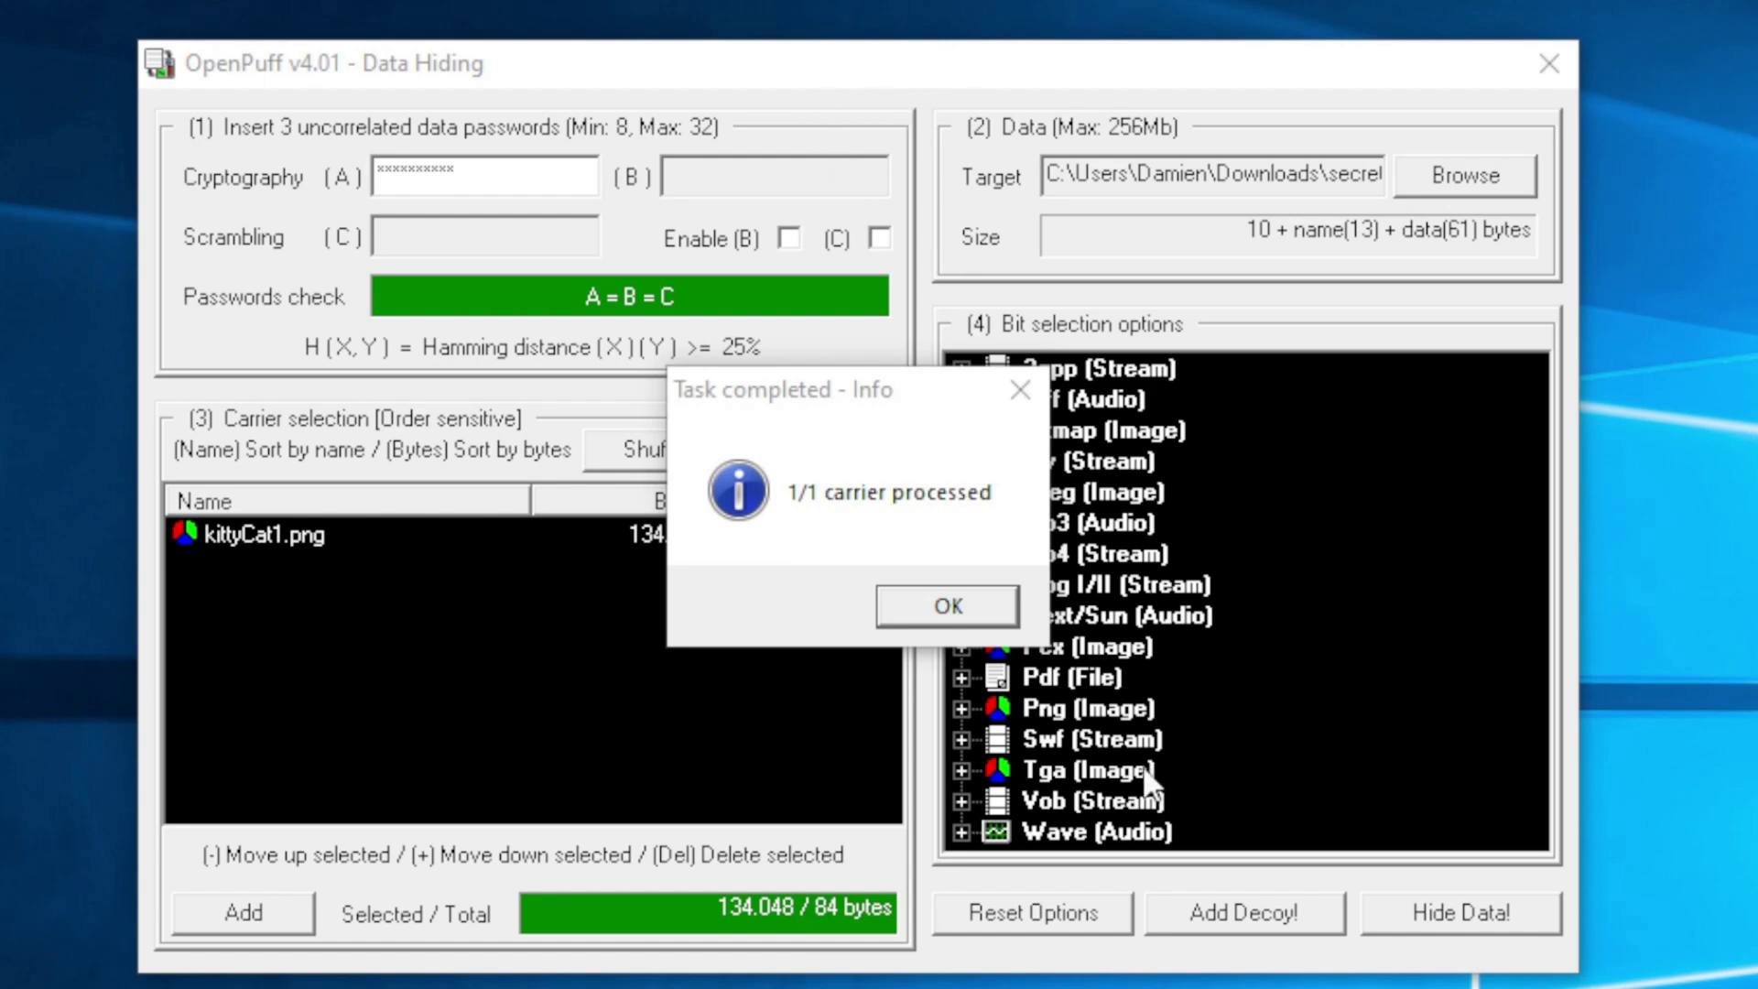
click(944, 607)
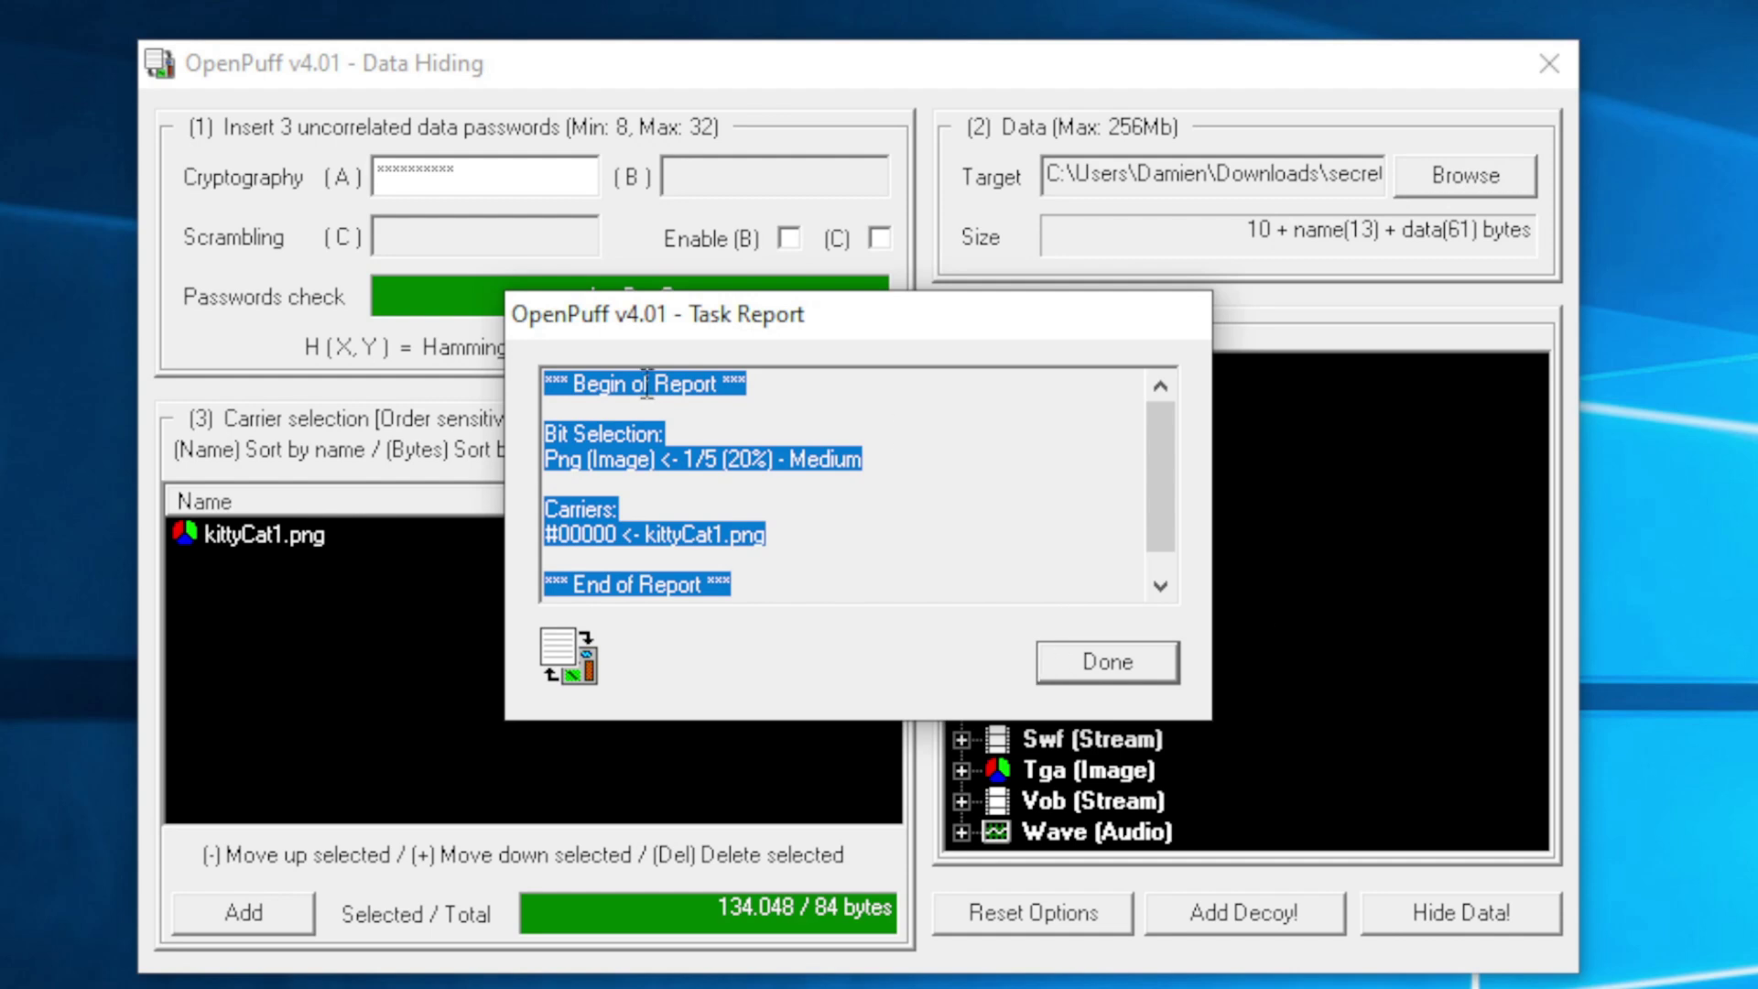
scroll(1007, 488, down, 1)
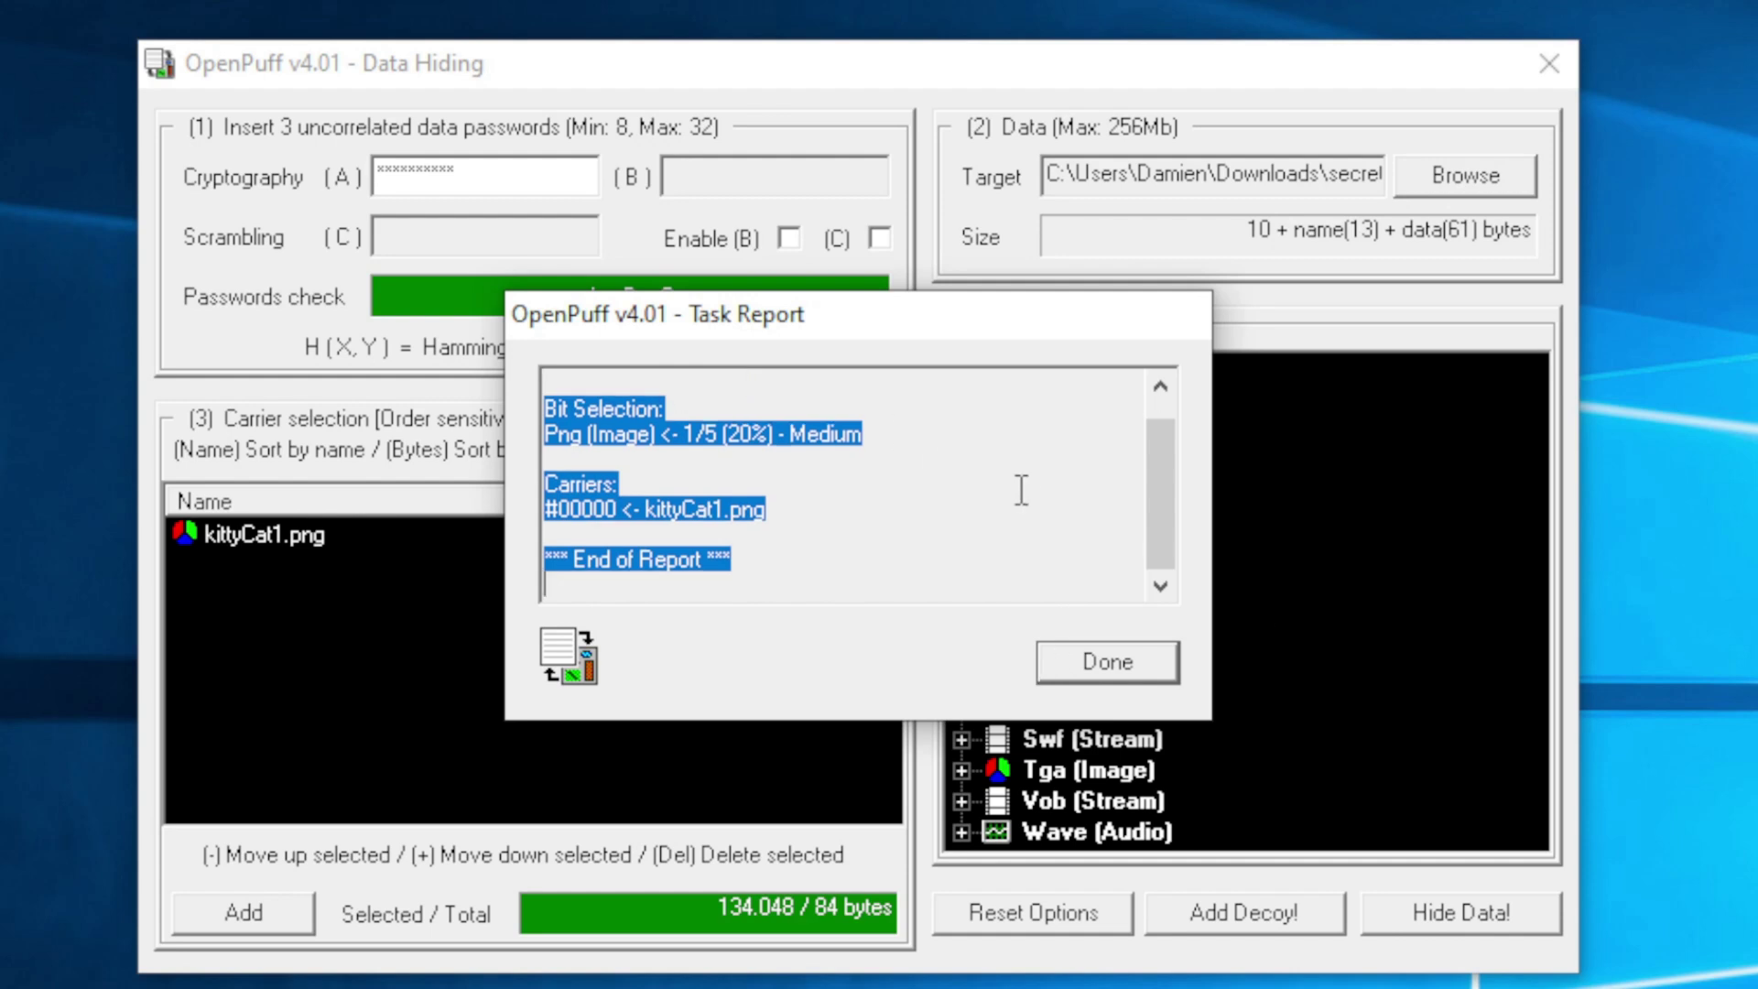
click(1118, 661)
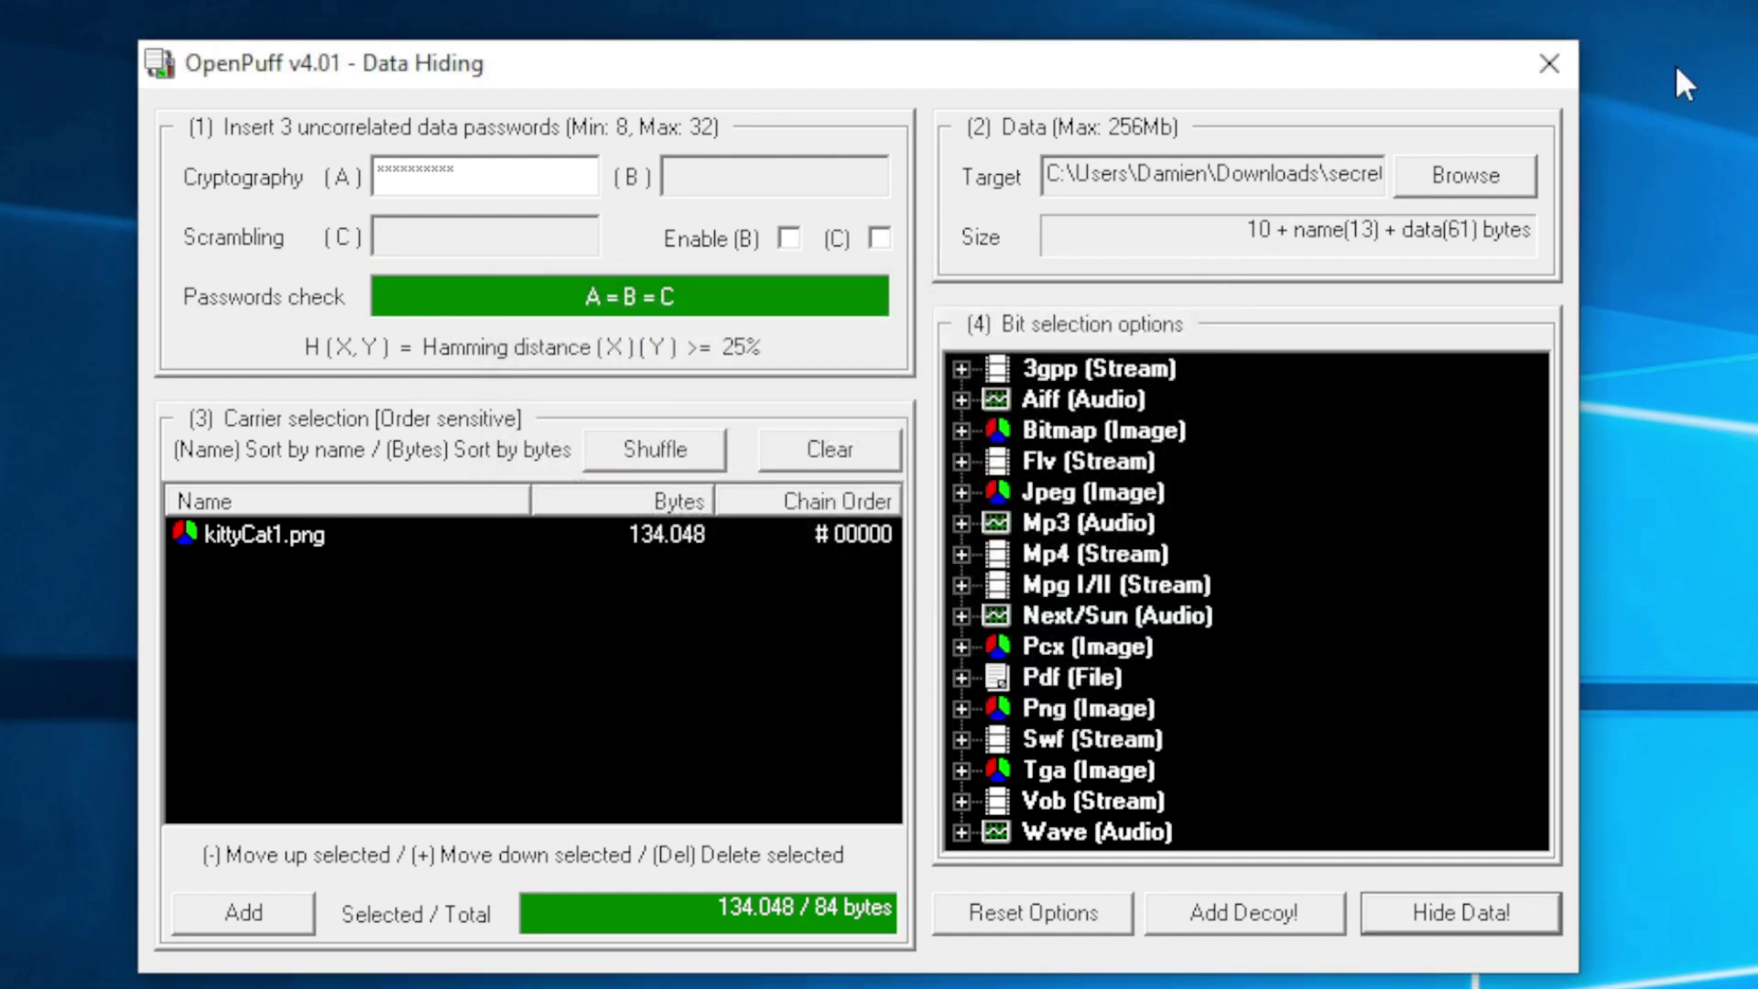
click(1551, 72)
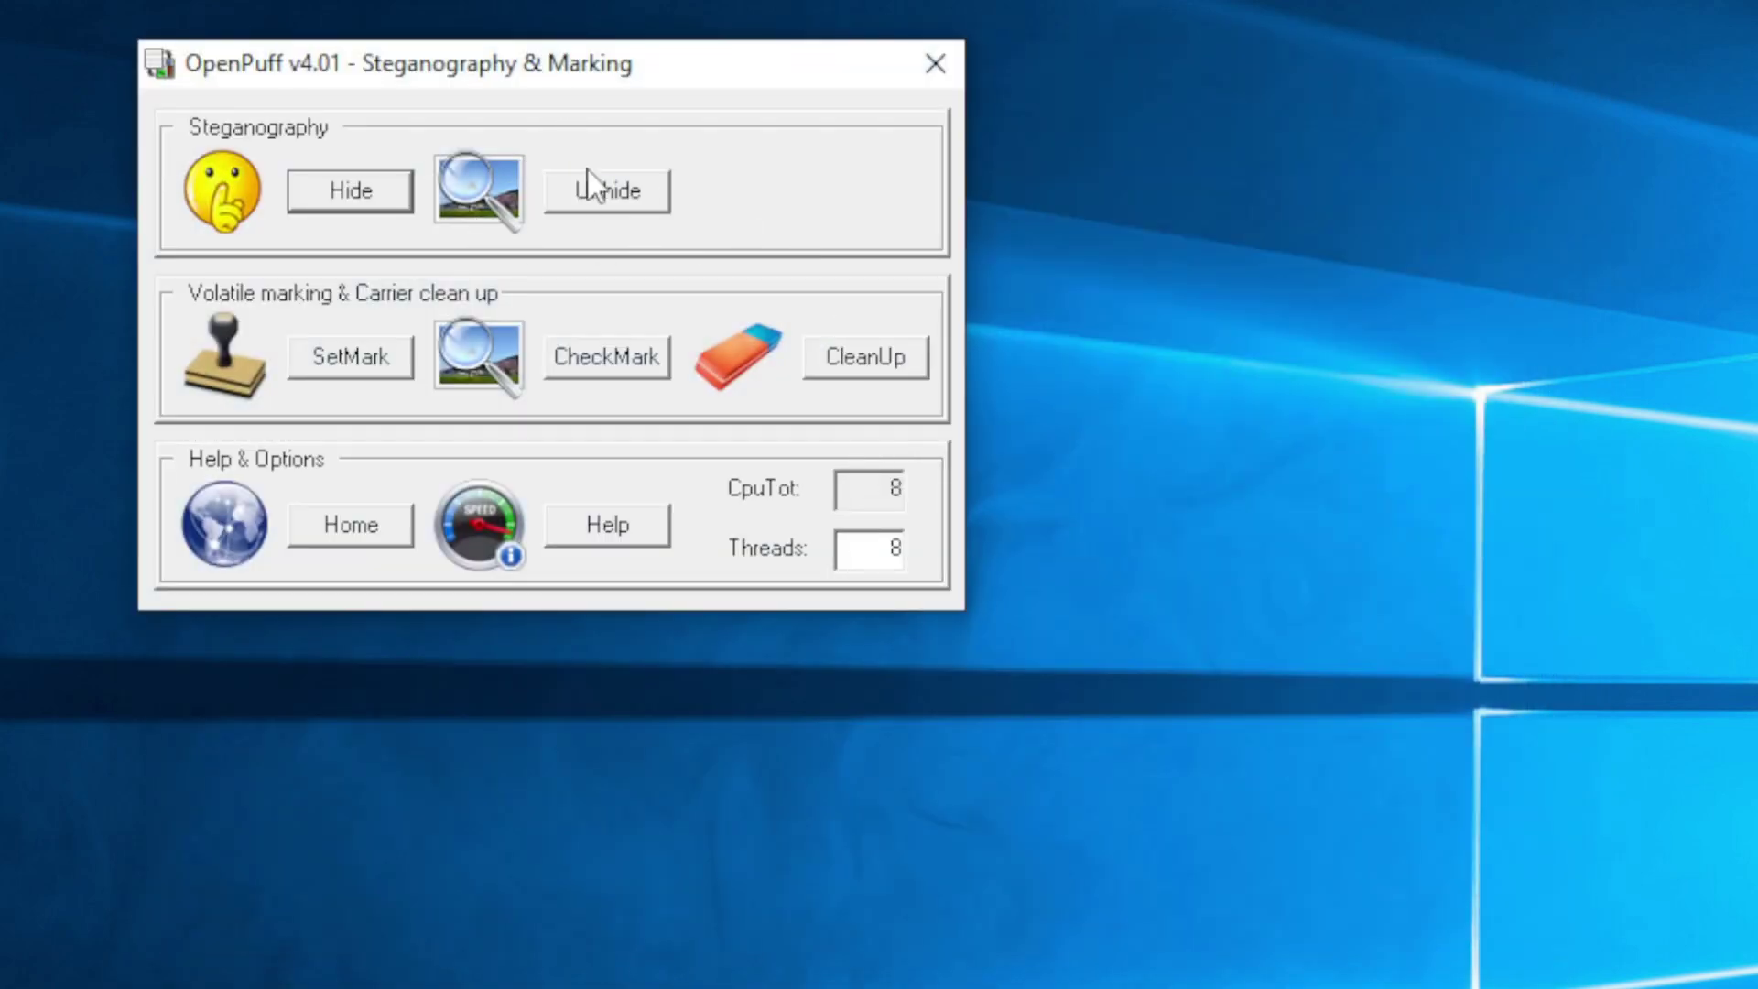
- Start unhiding data, disable passwords (B) and (C), and enter the cryptography password (A)
click(614, 197)
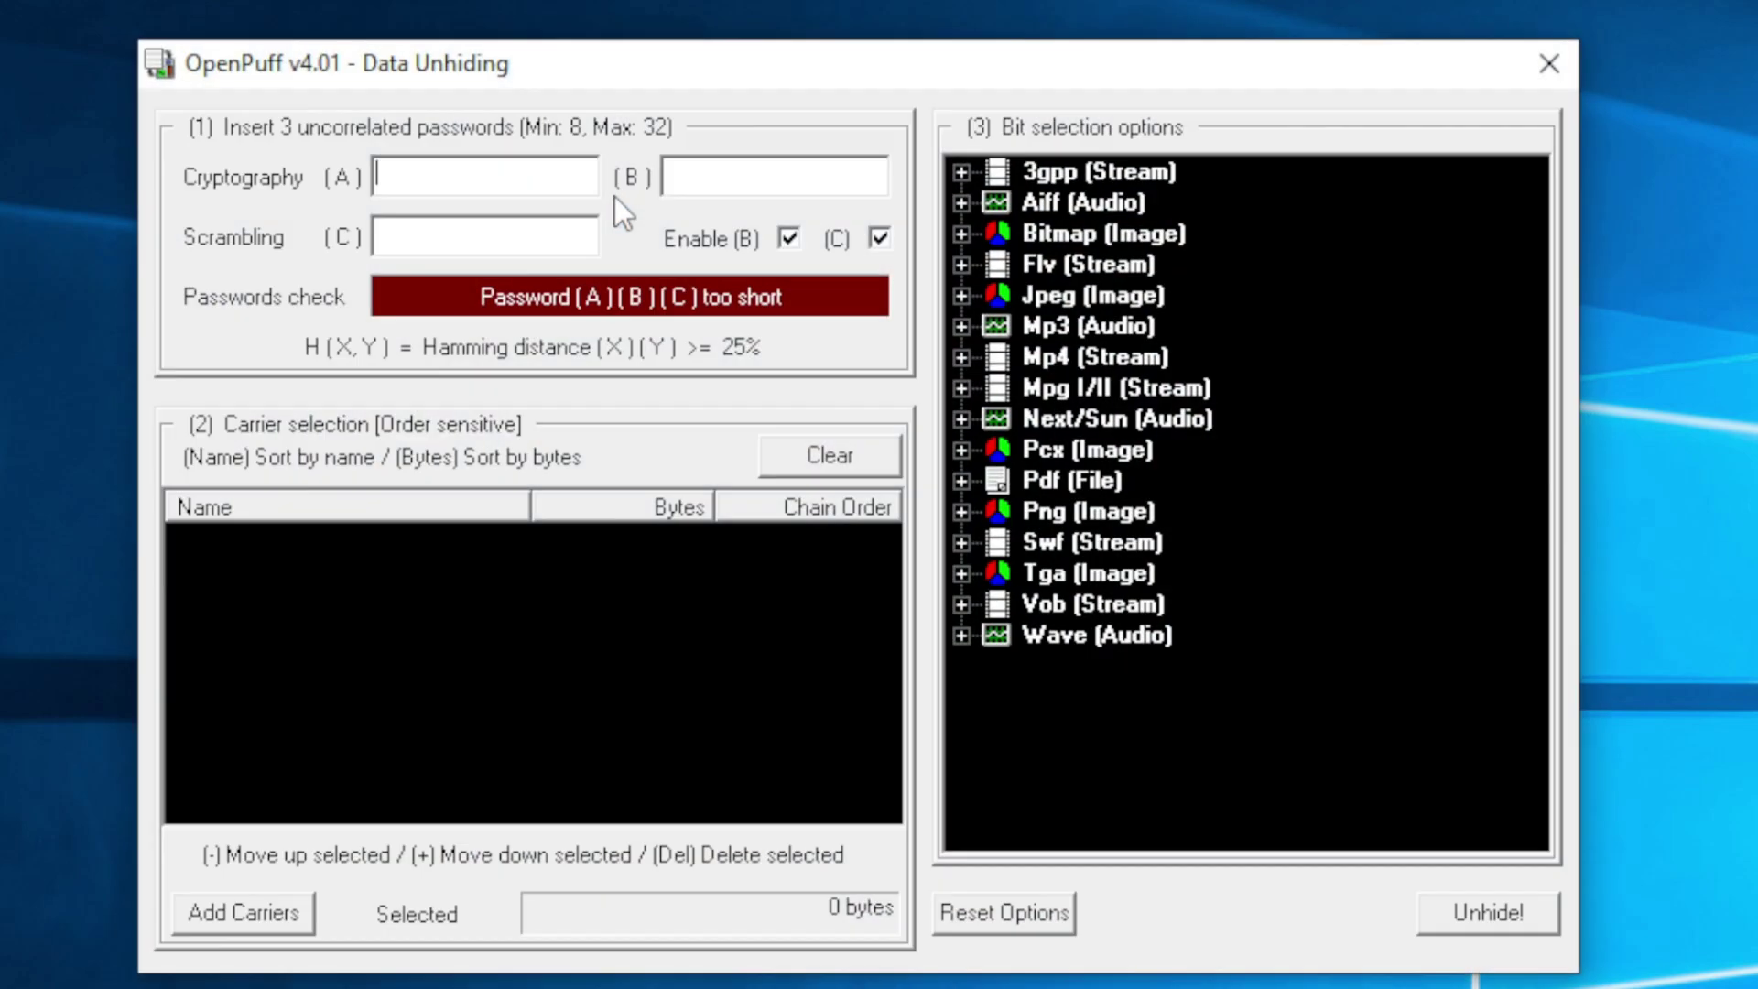
click(789, 238)
click(879, 239)
click(495, 172)
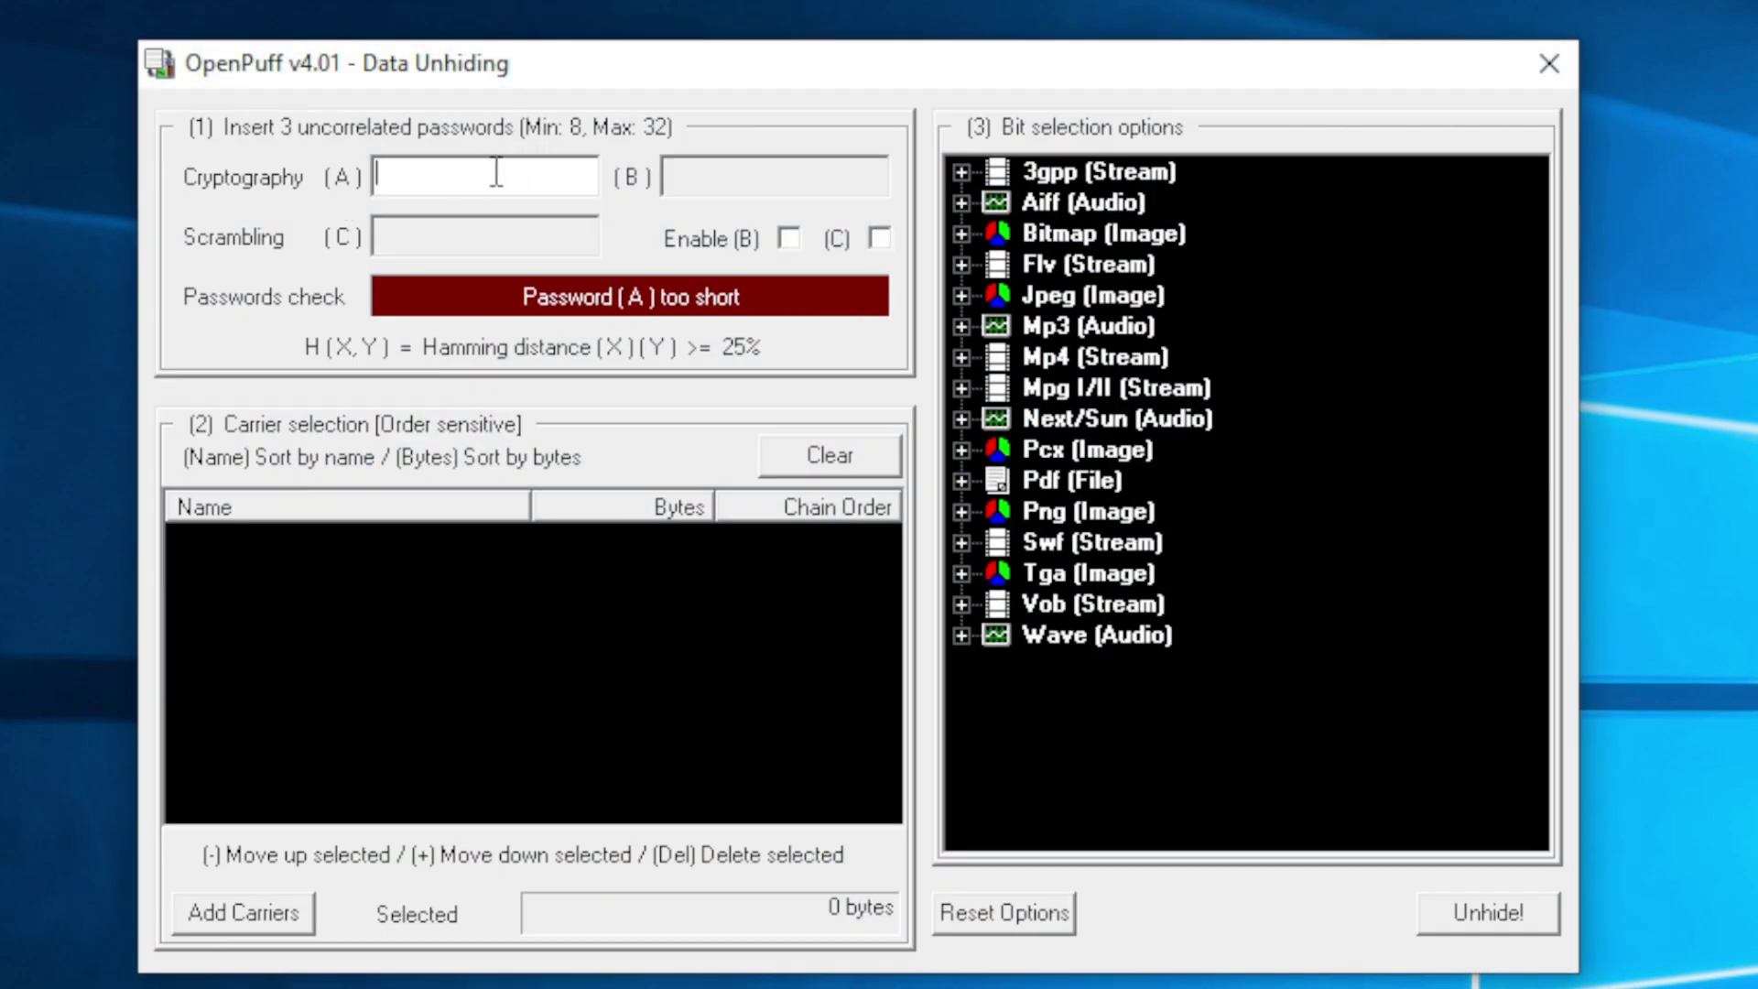
text(***********)
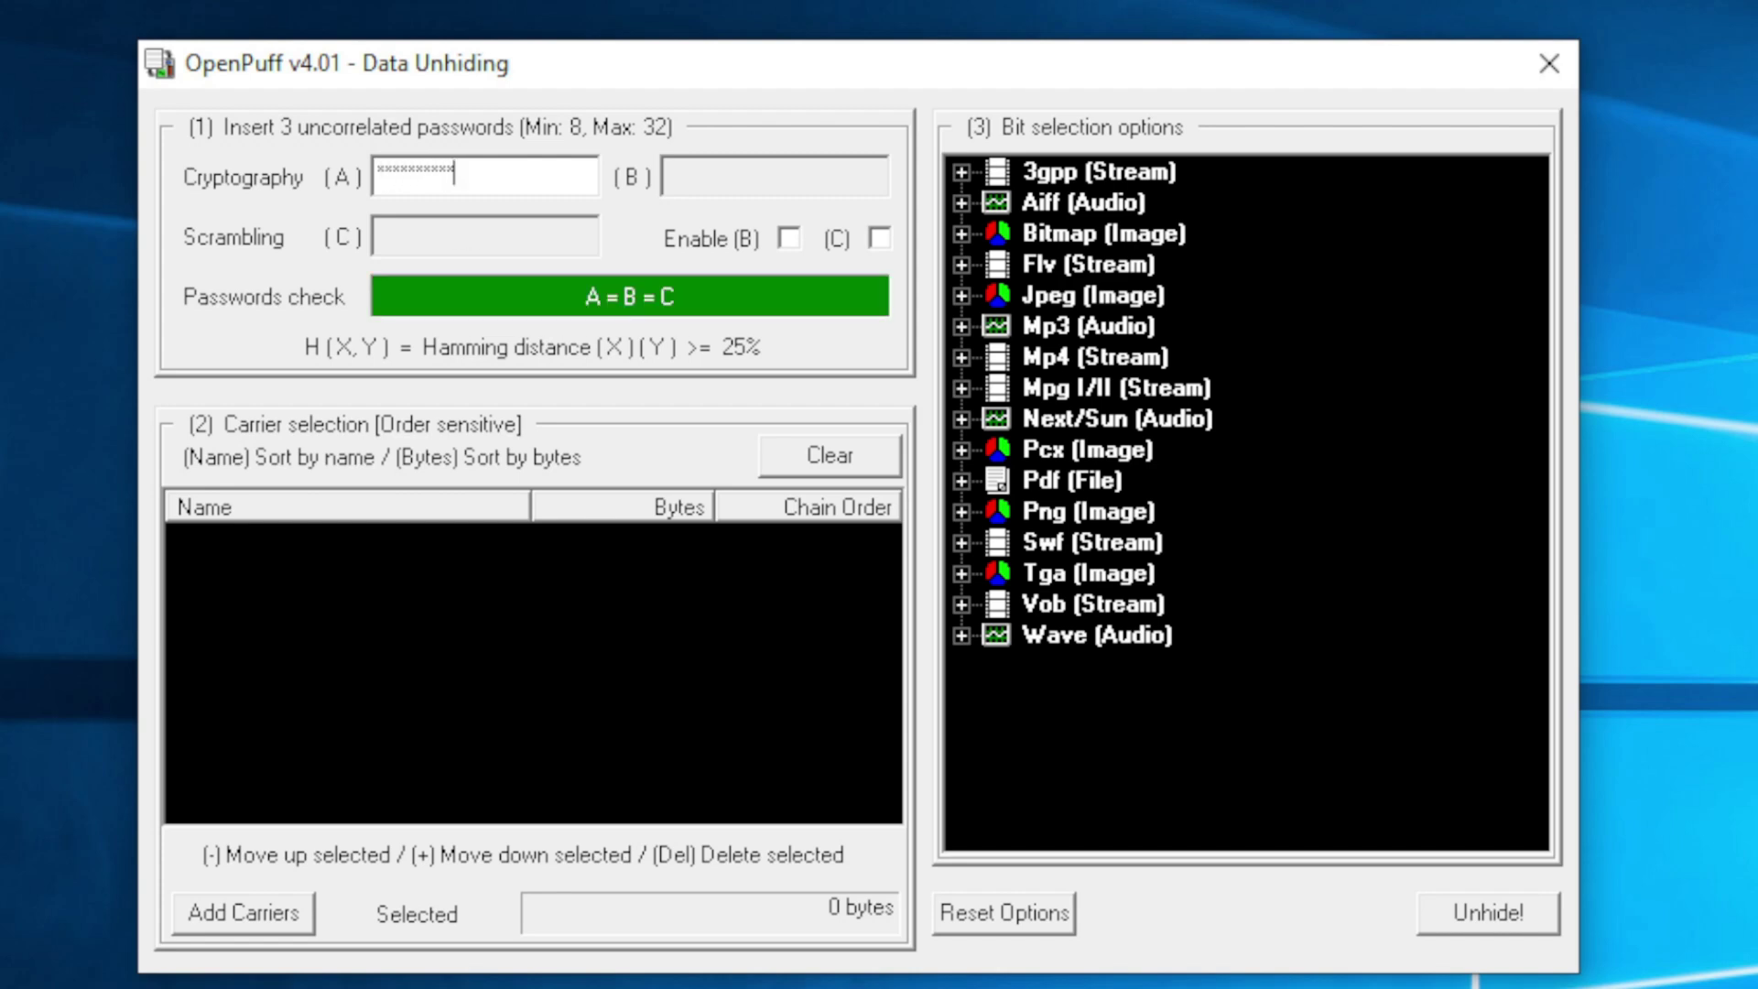
- Add kittyCat1.png from Documents\openpuff_hiddenData as the carrier to extract from
click(240, 909)
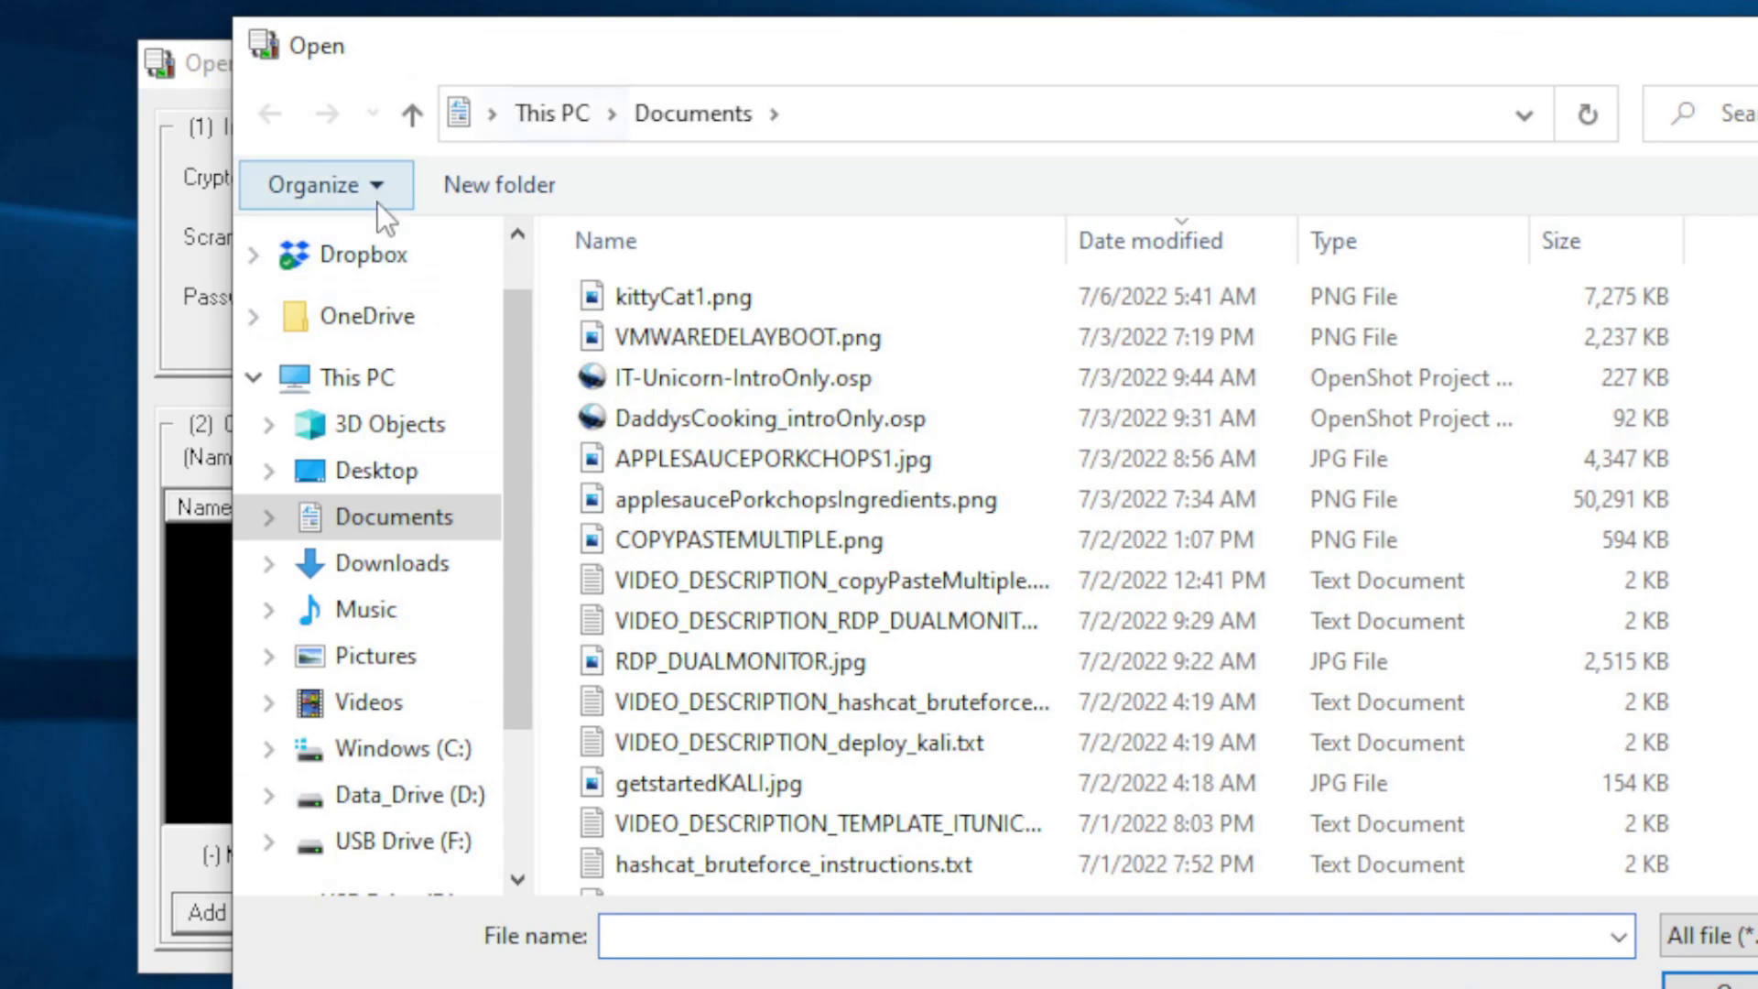
scroll(733, 687, down, 12)
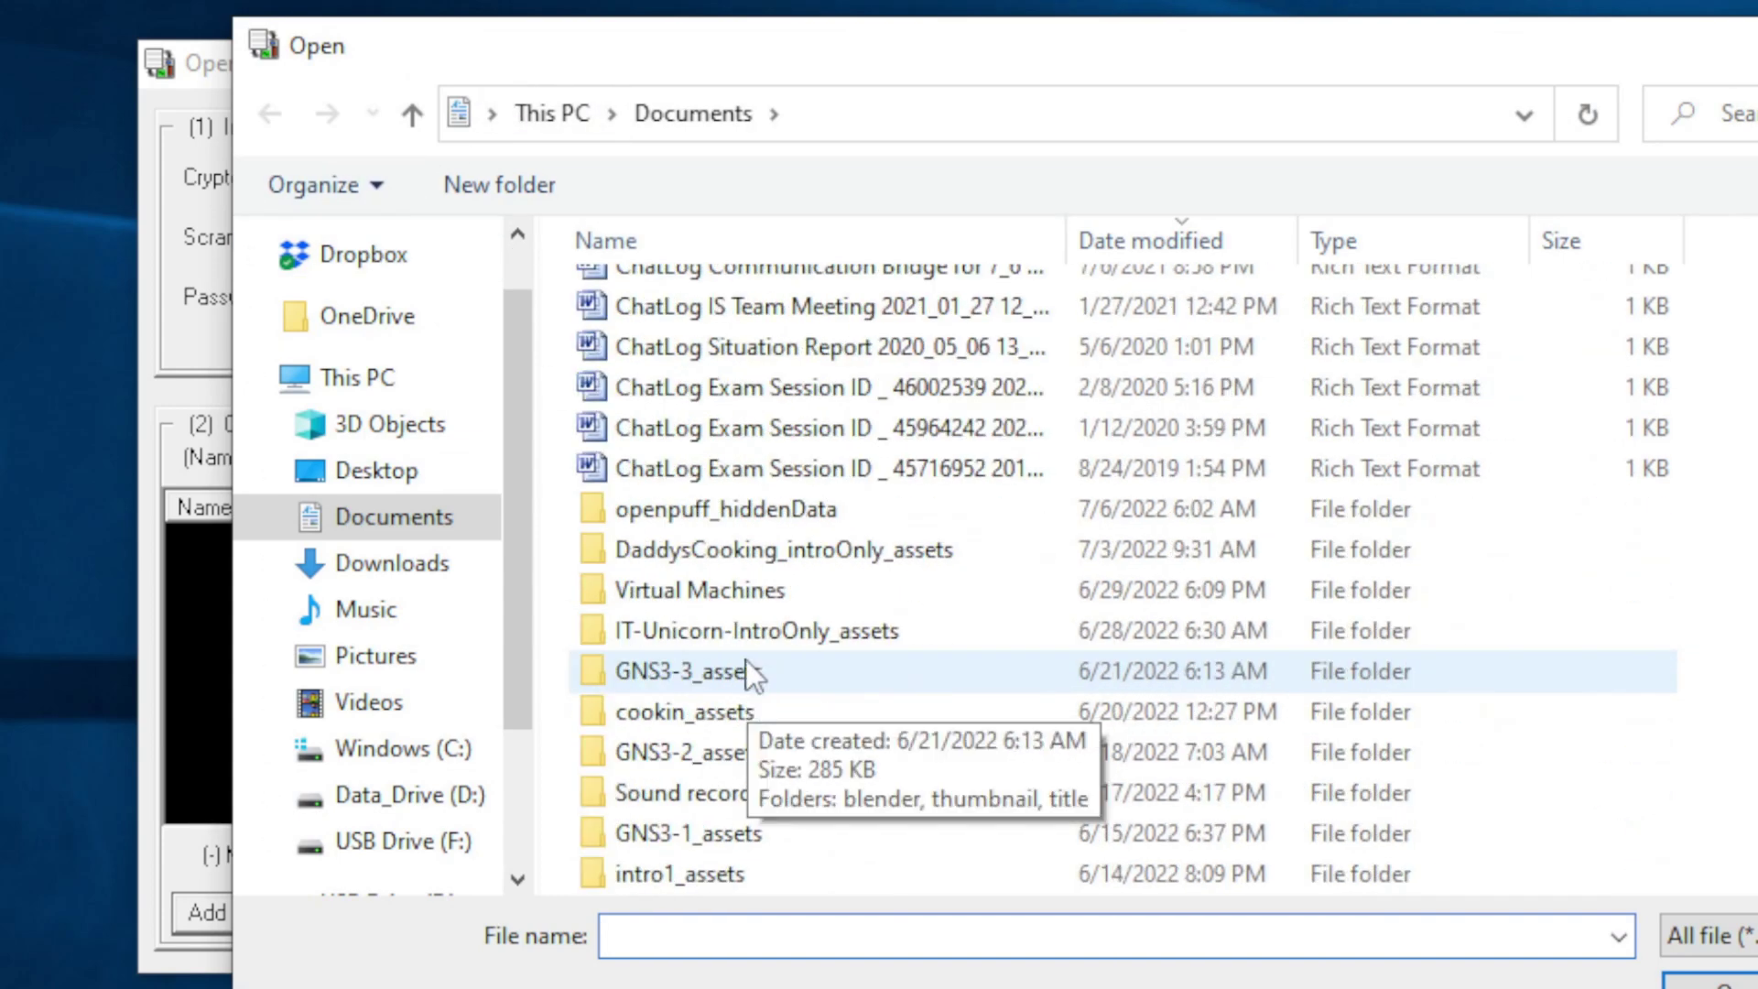
double_click(738, 511)
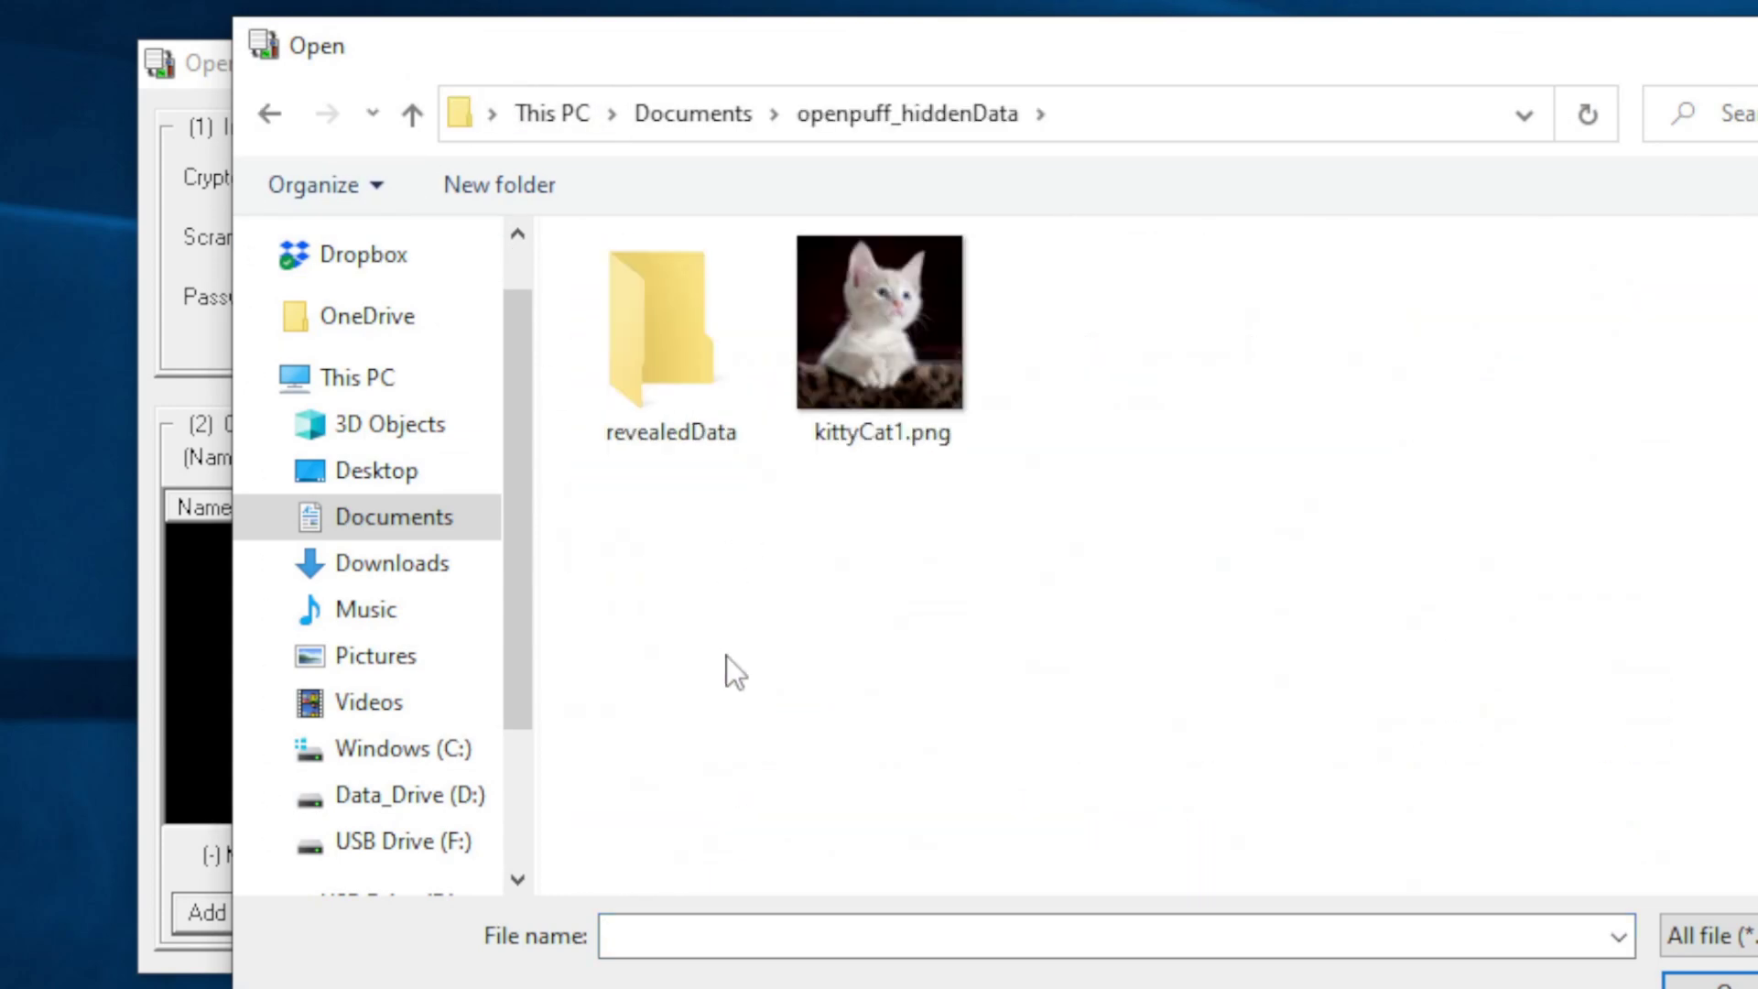
double_click(661, 315)
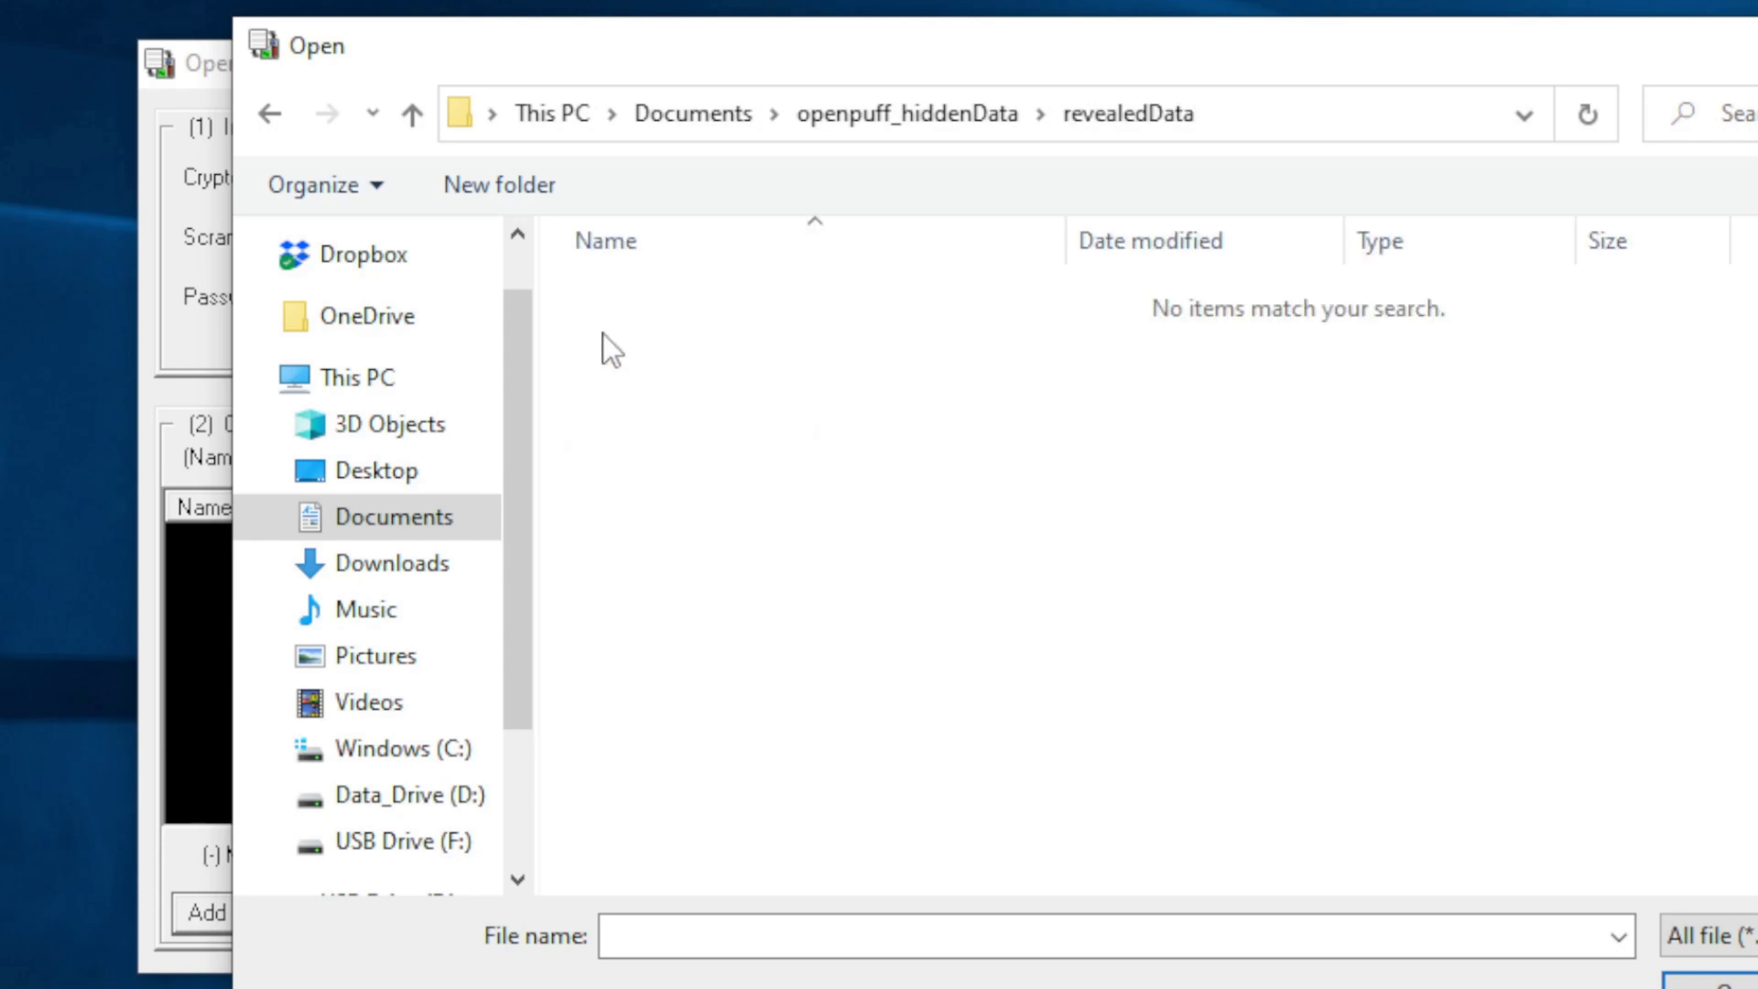
click(278, 119)
click(864, 344)
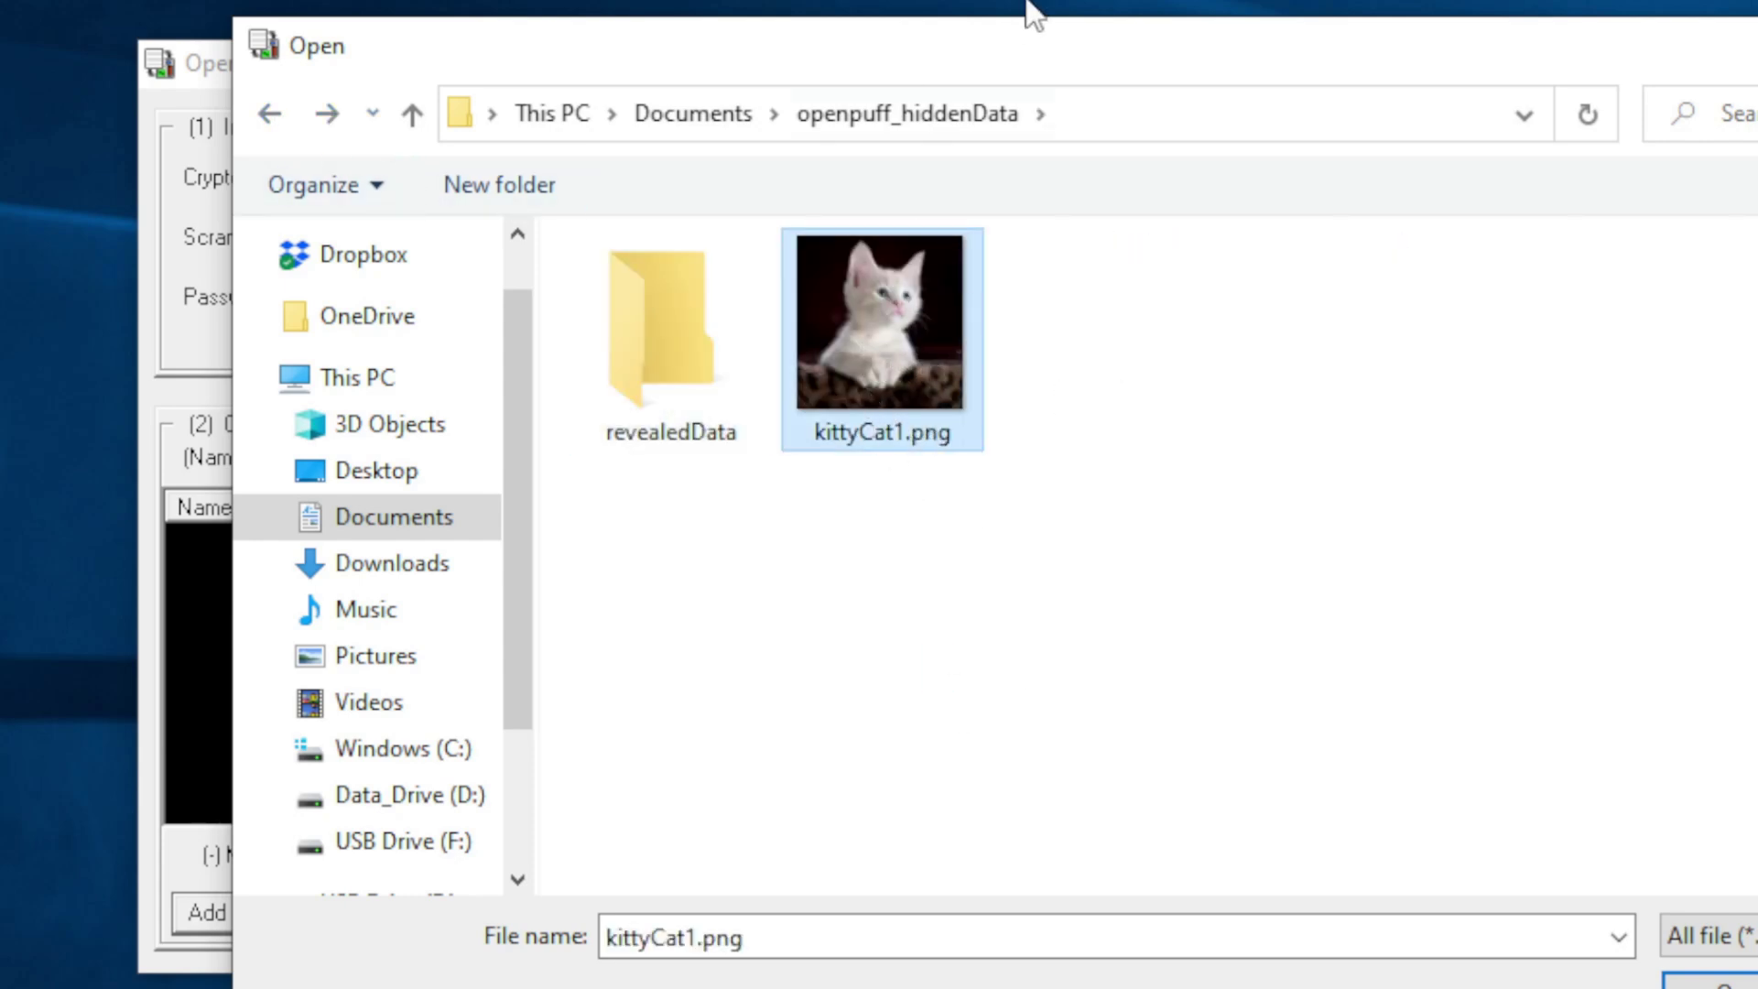
click(1712, 981)
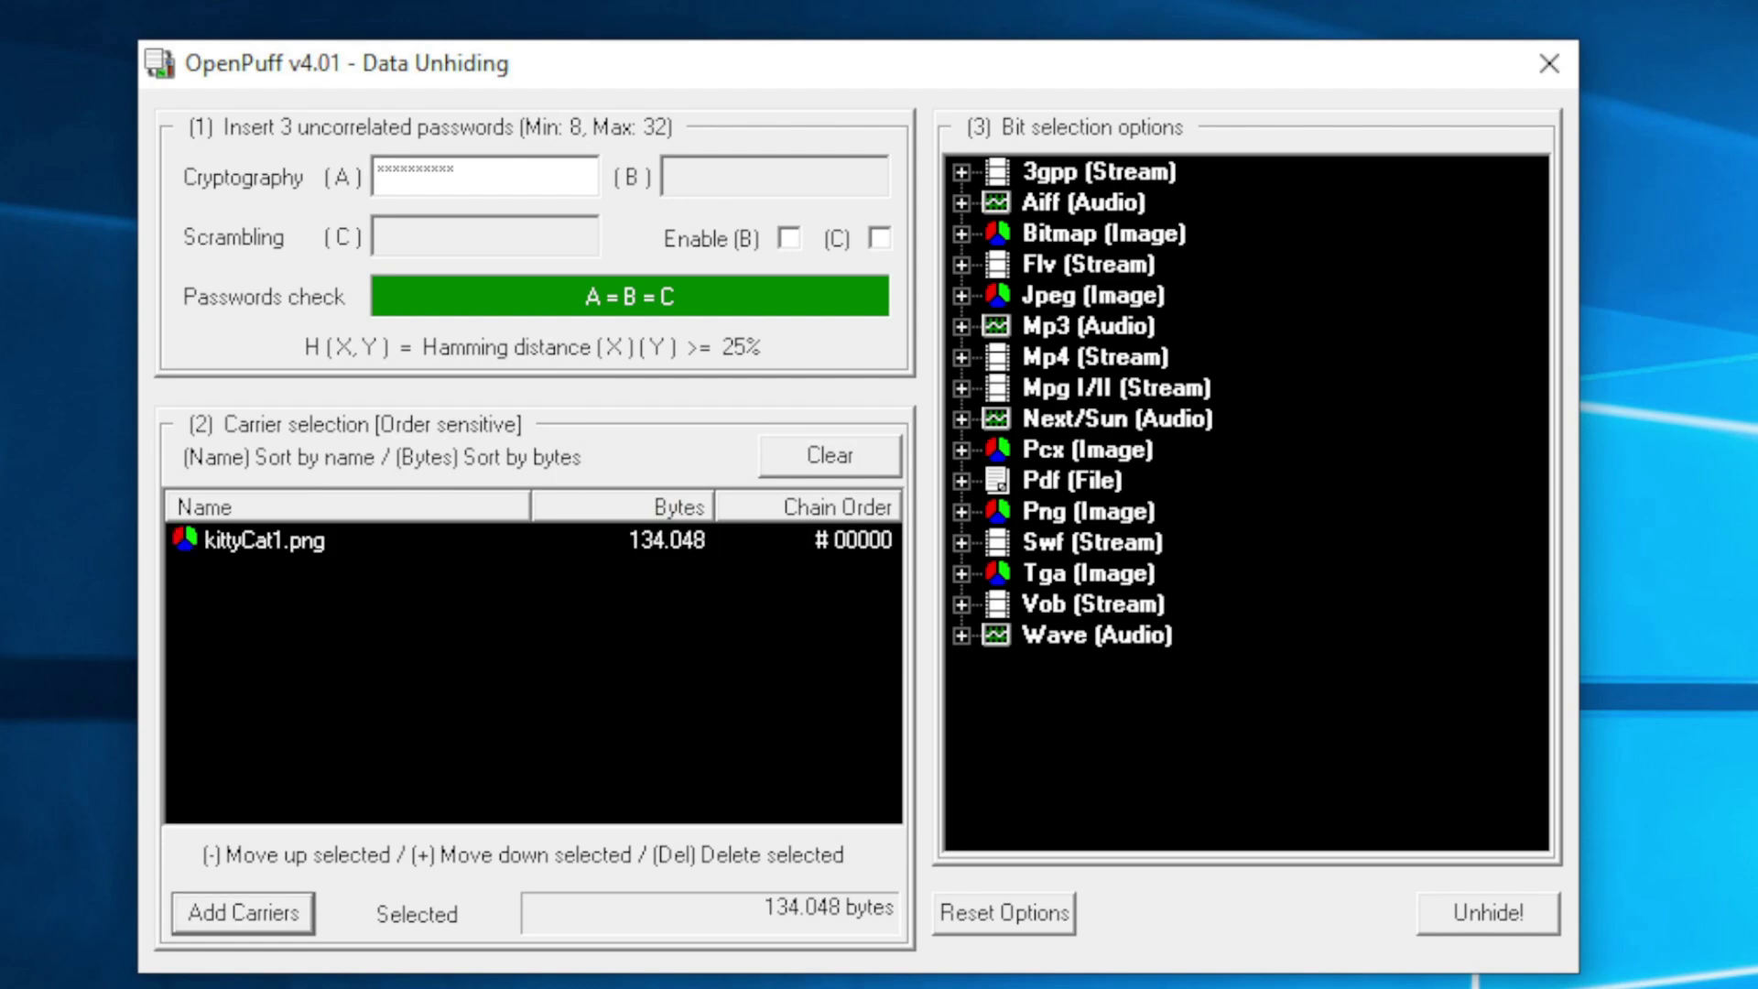
- Unhide the data into the revealedData folder inside openpuff_hiddenData and dismiss the completion report
click(1487, 908)
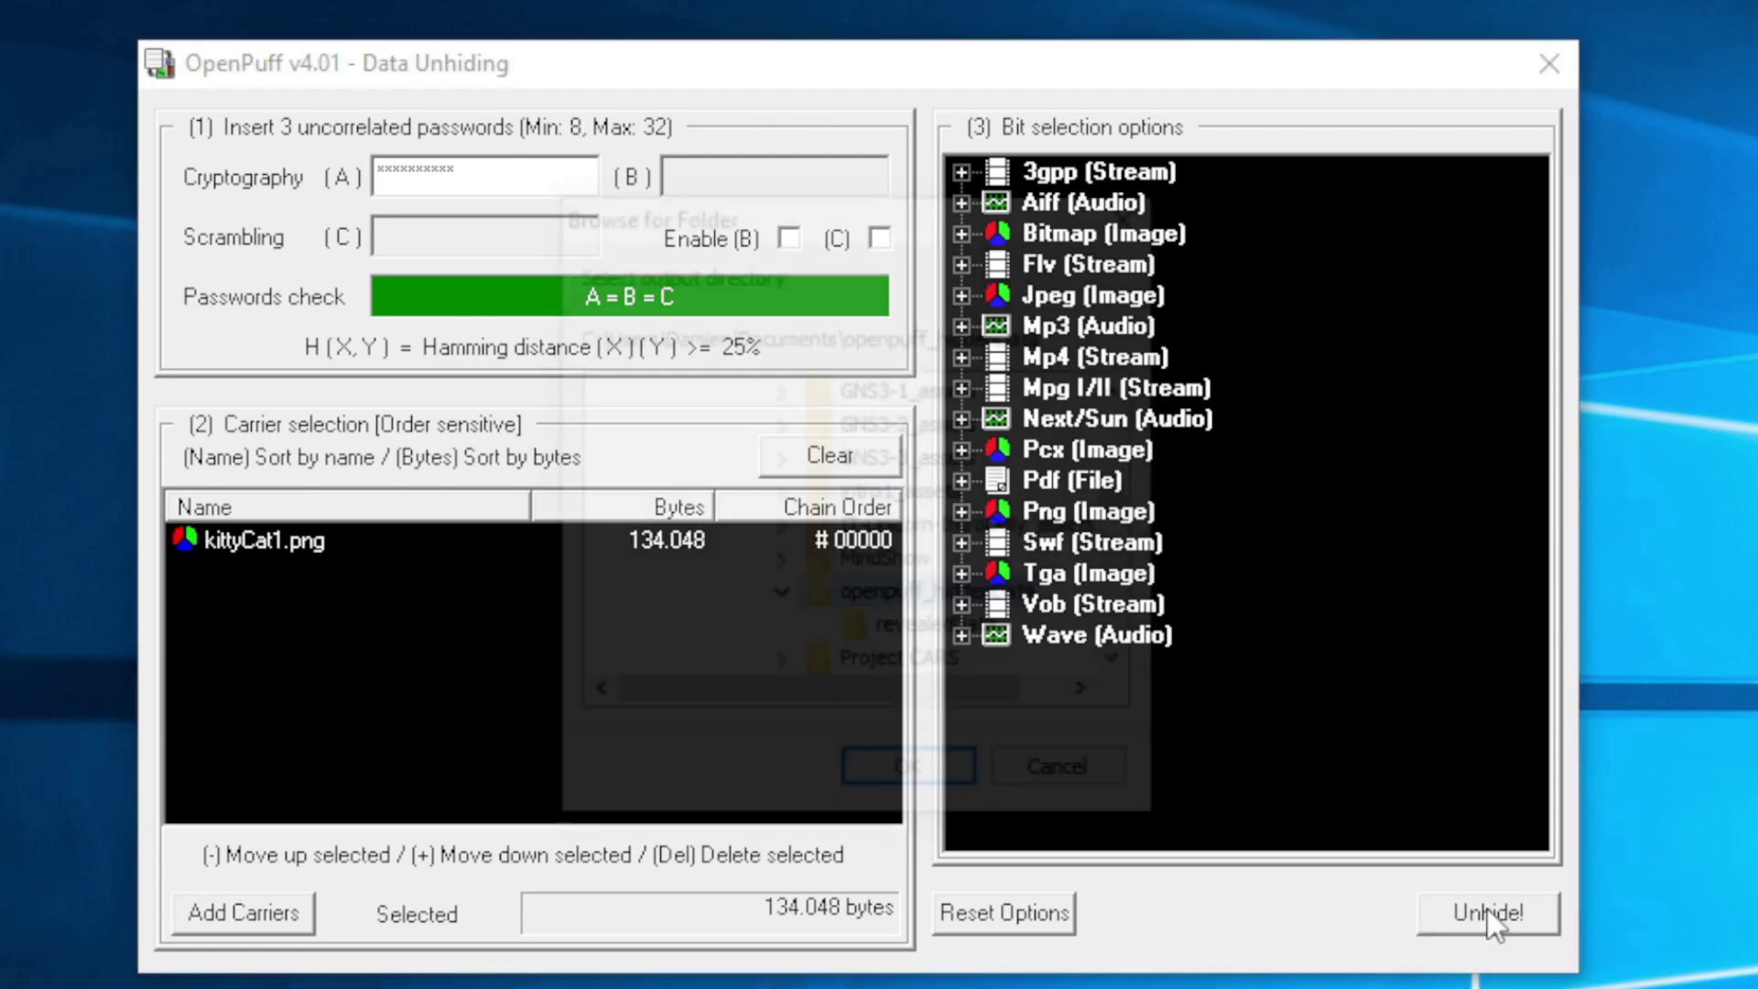
click(931, 634)
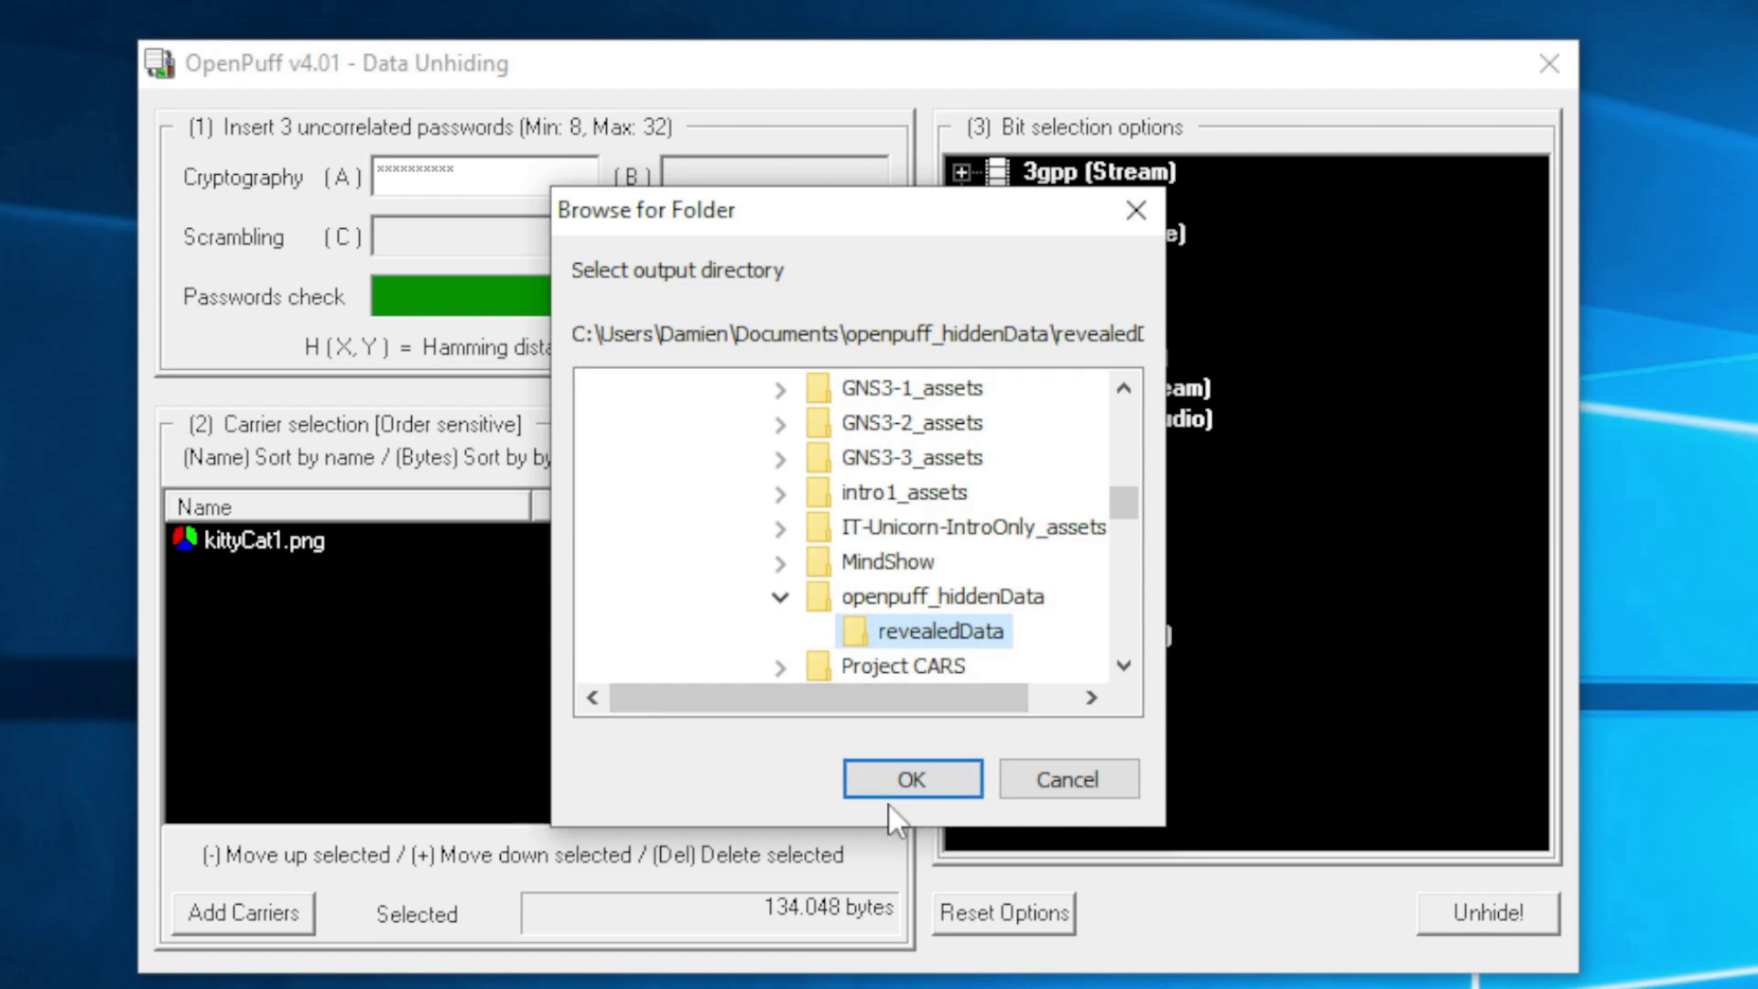
click(919, 783)
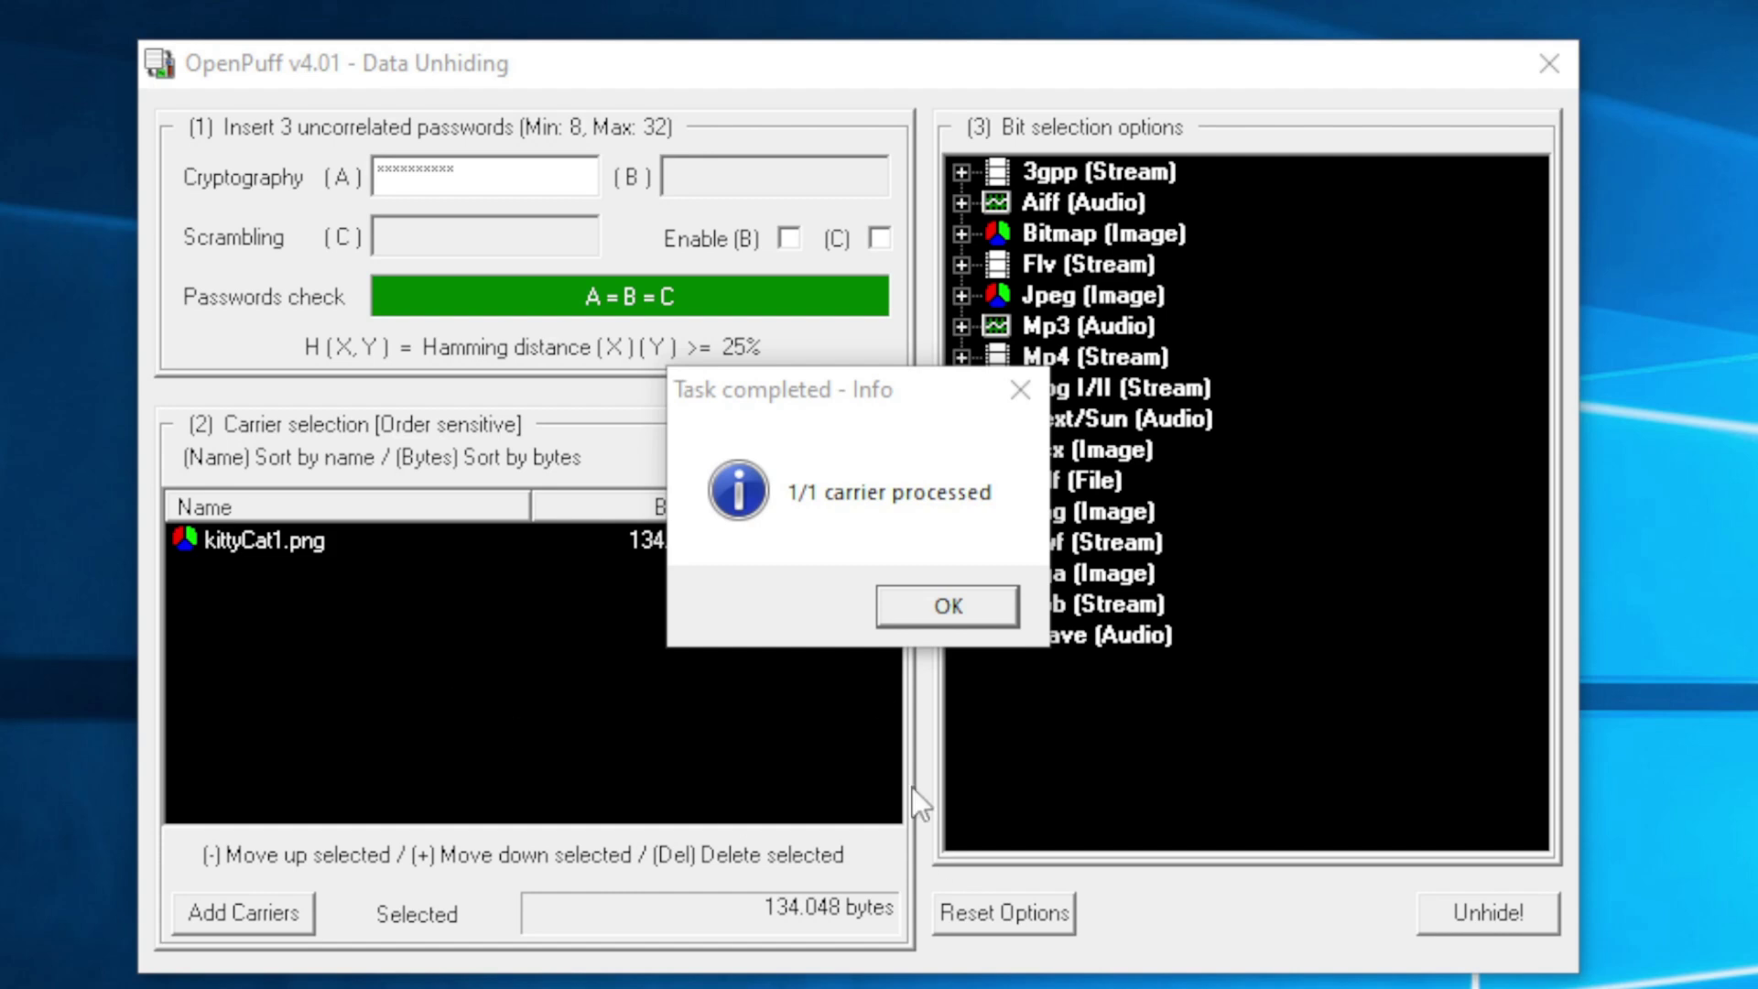
click(952, 607)
click(1068, 668)
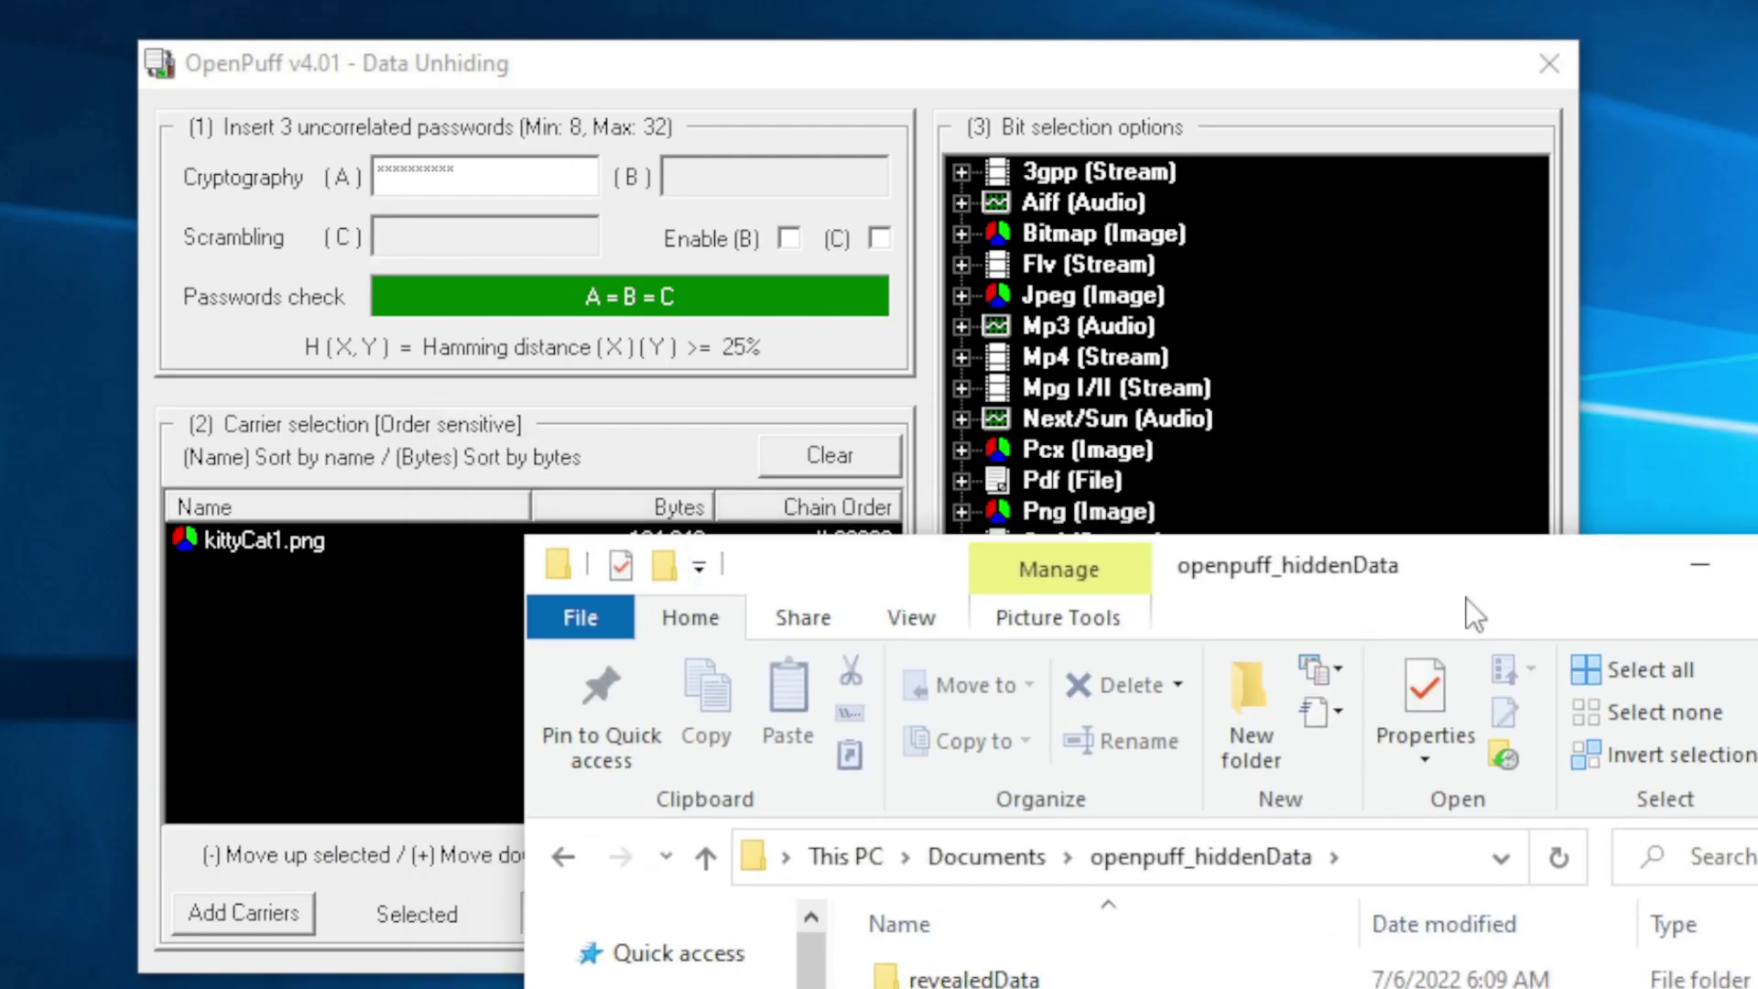
- Switch to File Explorer and open the revealedData folder to check the extracted file
drag(1472, 607, 1102, 73)
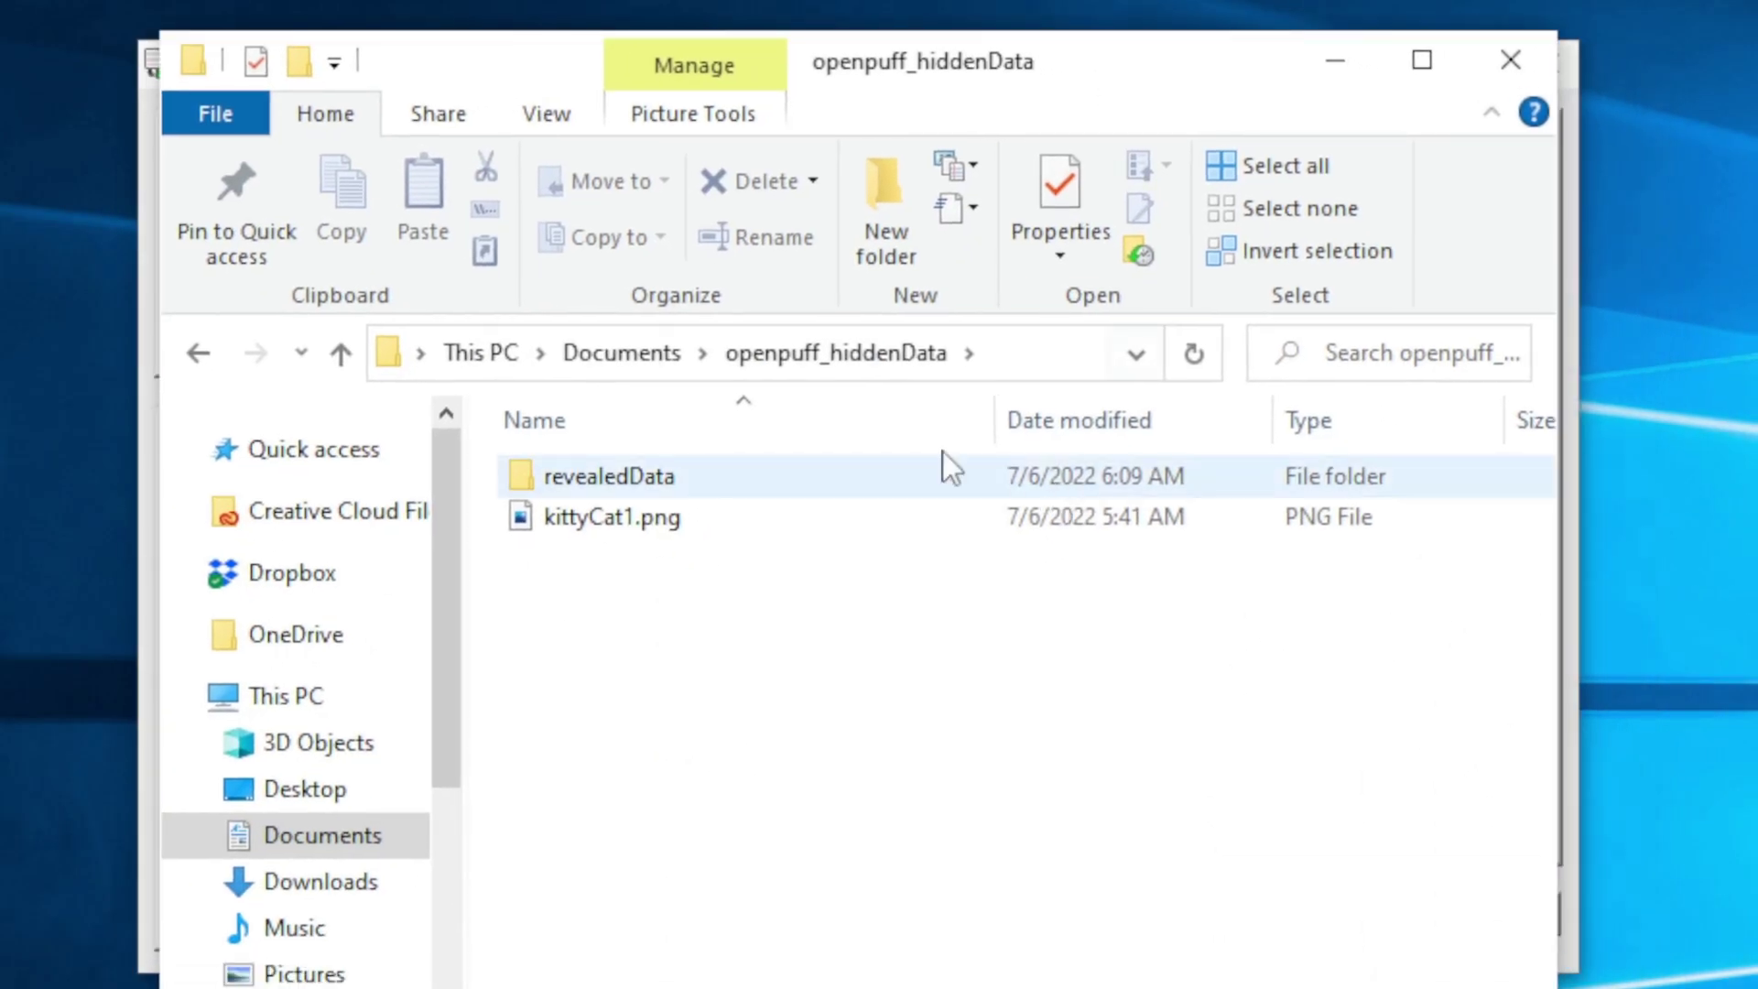
double_click(692, 479)
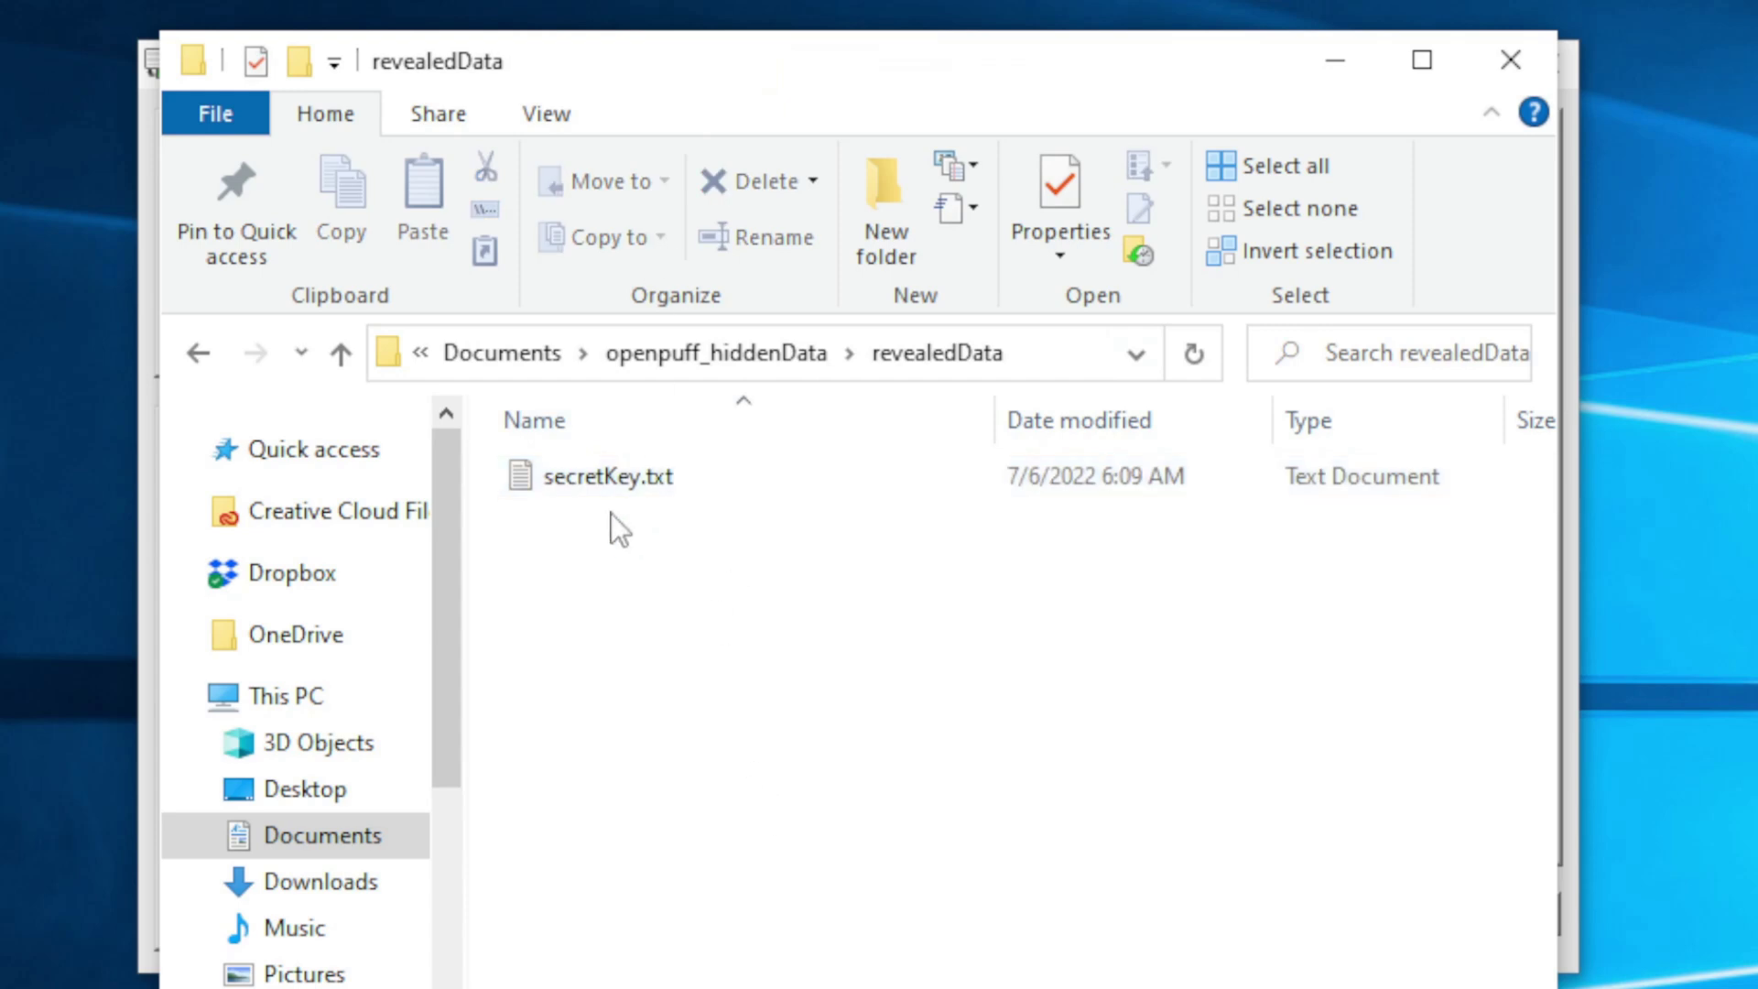